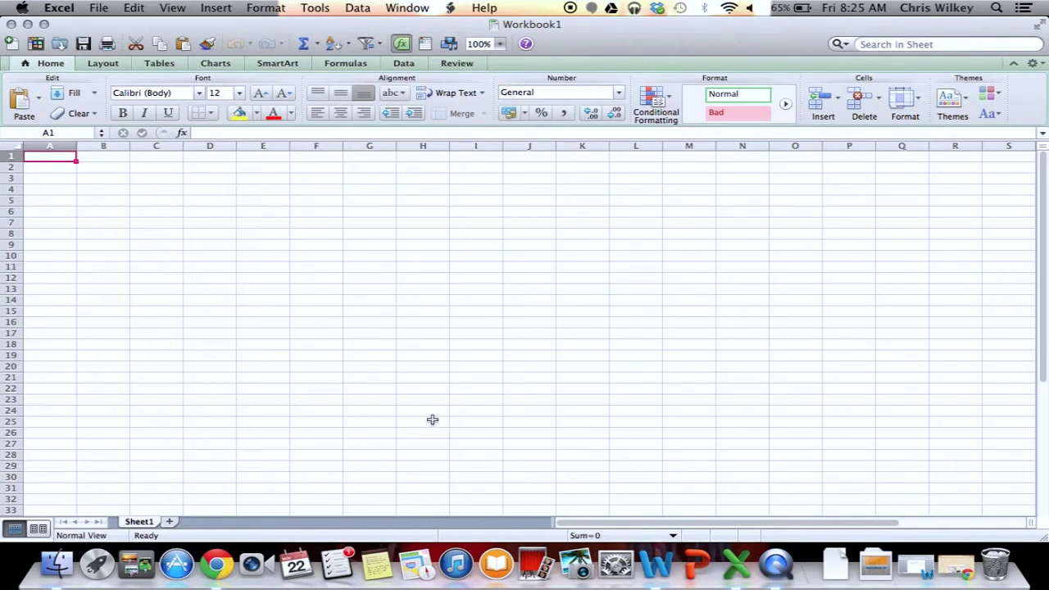
Enter the headings 'Day of the Week' in A1 and 'Date' in B1, widening column A to fit
type("Day")
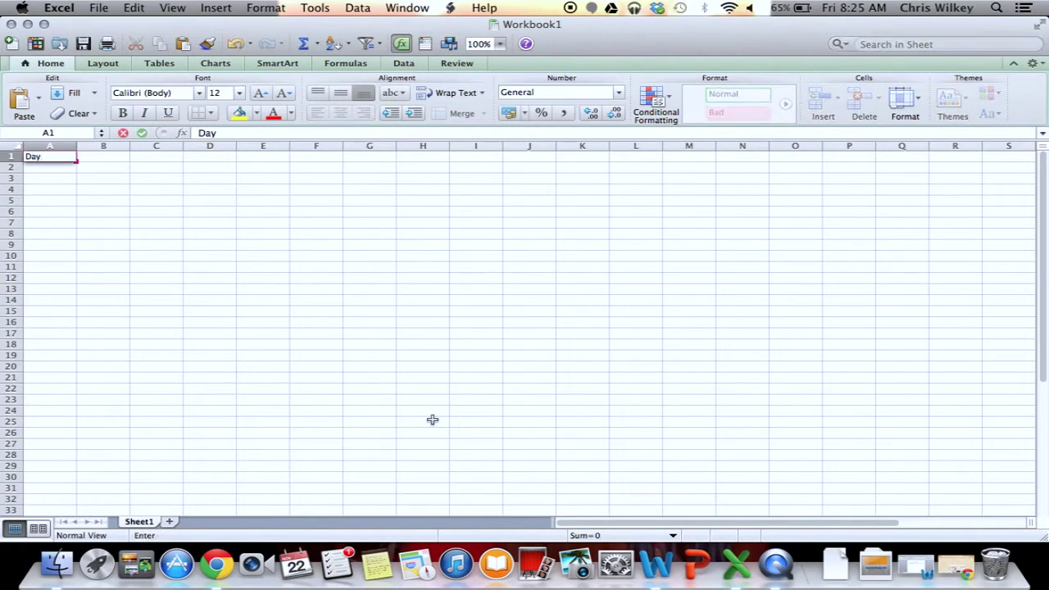
type(" of the Week")
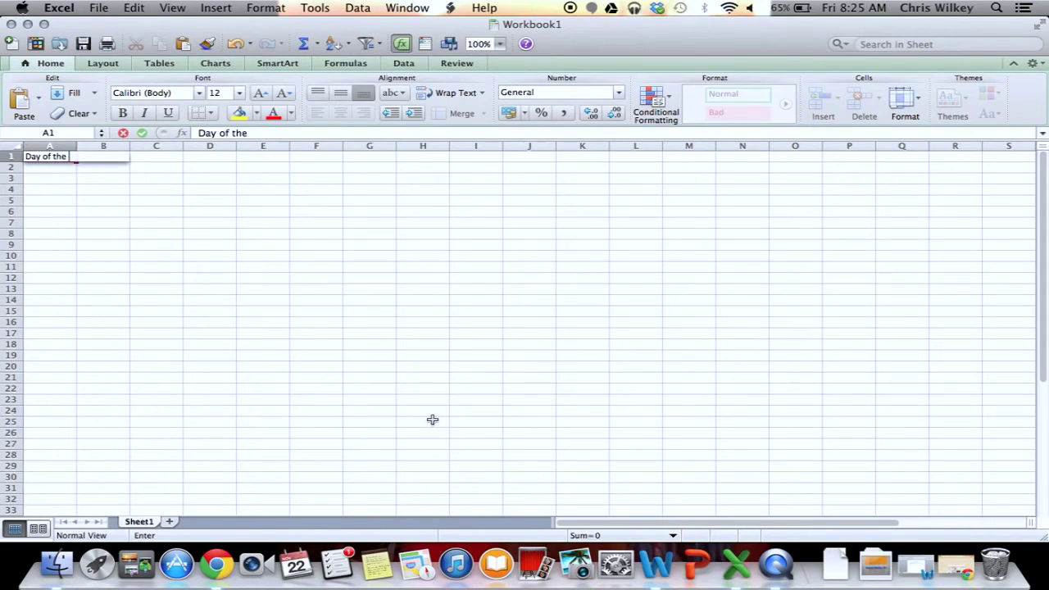
left_click(140, 194)
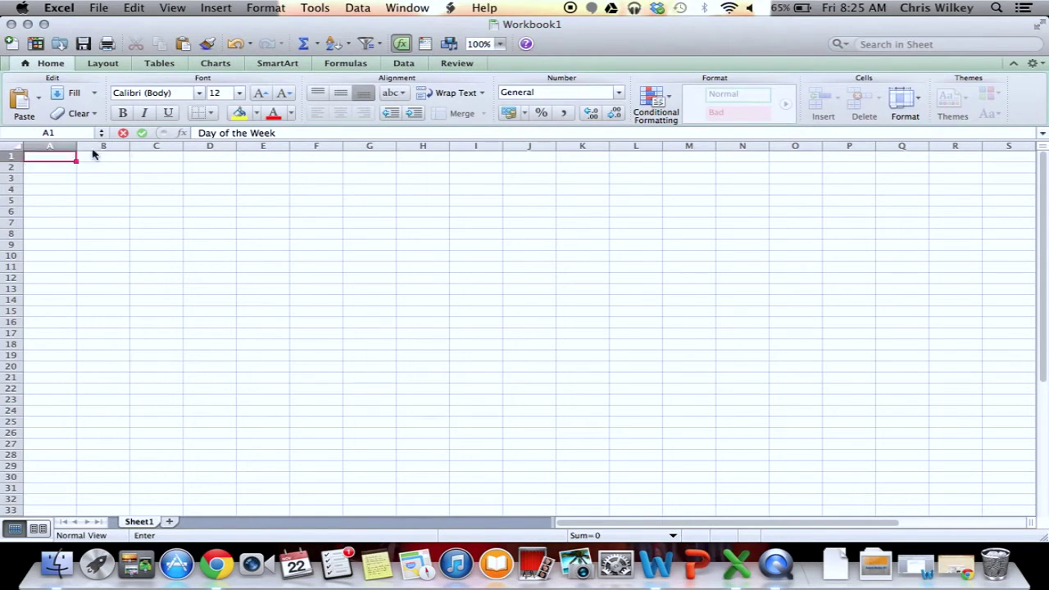
left_click_drag(74, 145, 96, 145)
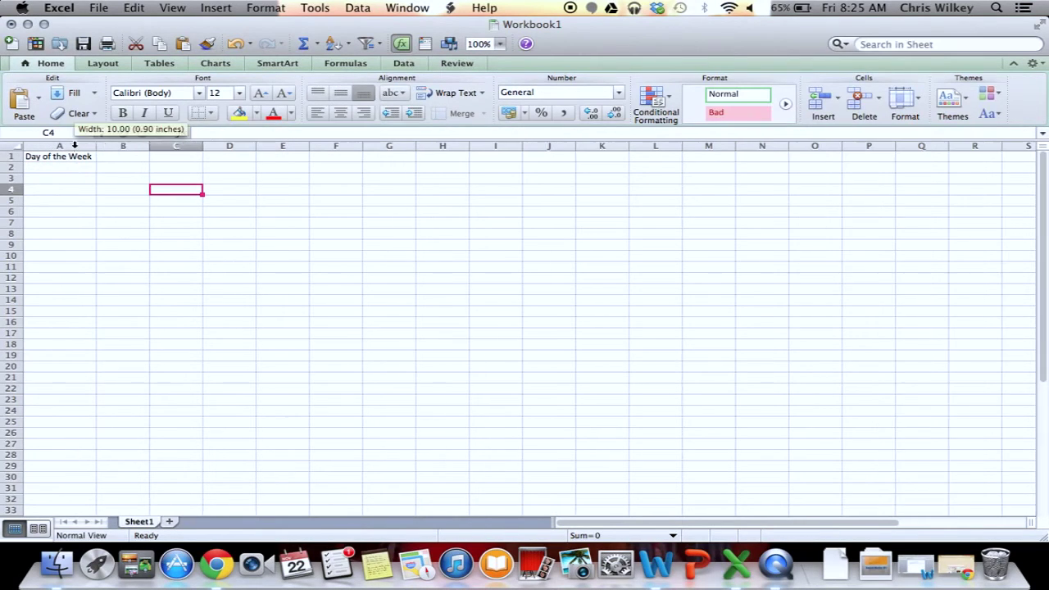
left_click(134, 159)
type("Date")
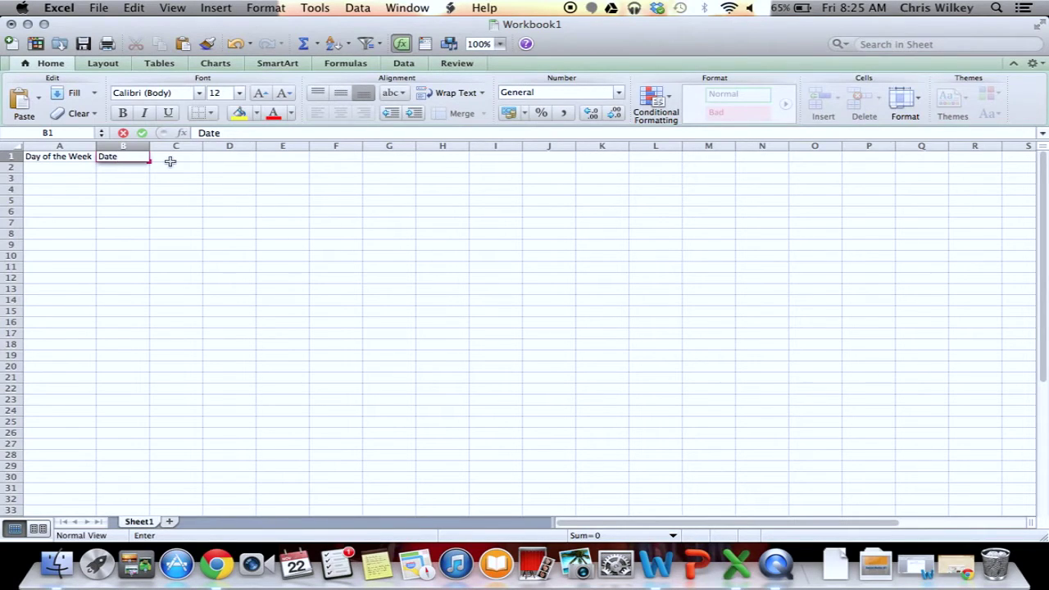
left_click(169, 159)
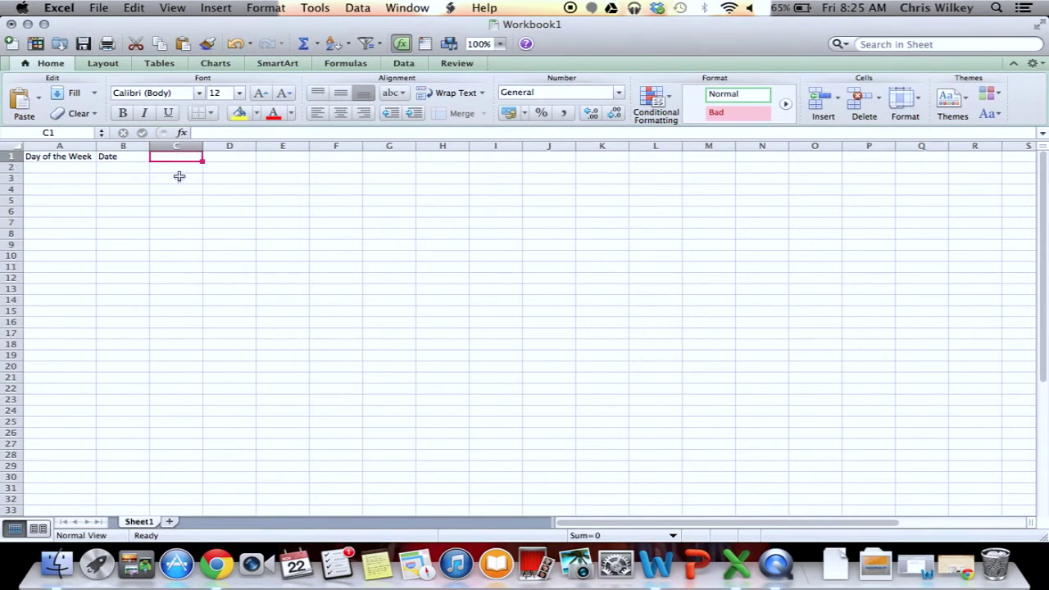
Add headings 'Social Media Platform', 'Post/Tweet' and 'Media' in C1:E1, autofitting column C
type("Socia")
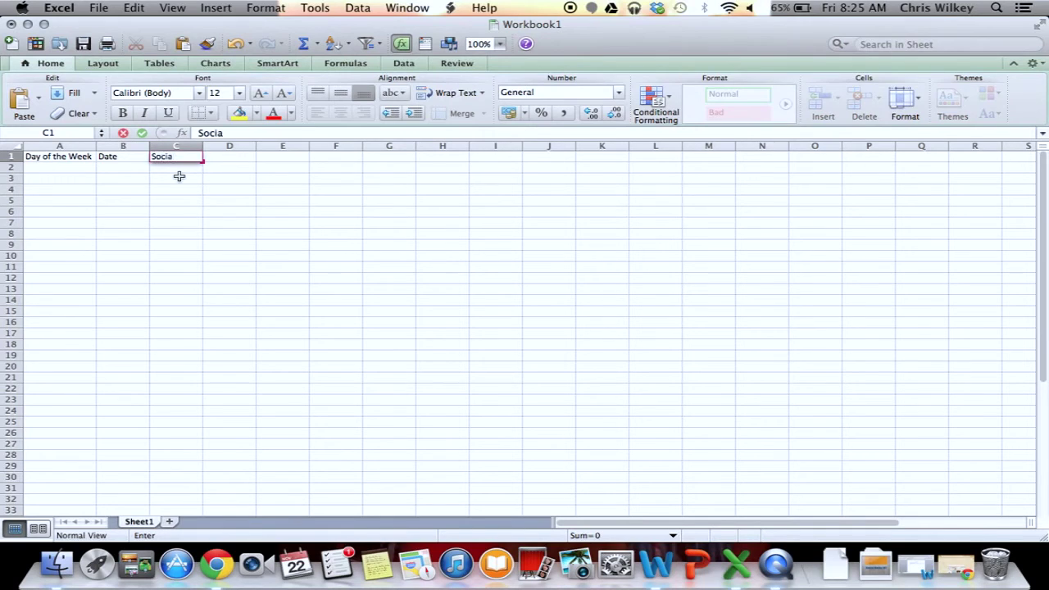
type("l Media Platform")
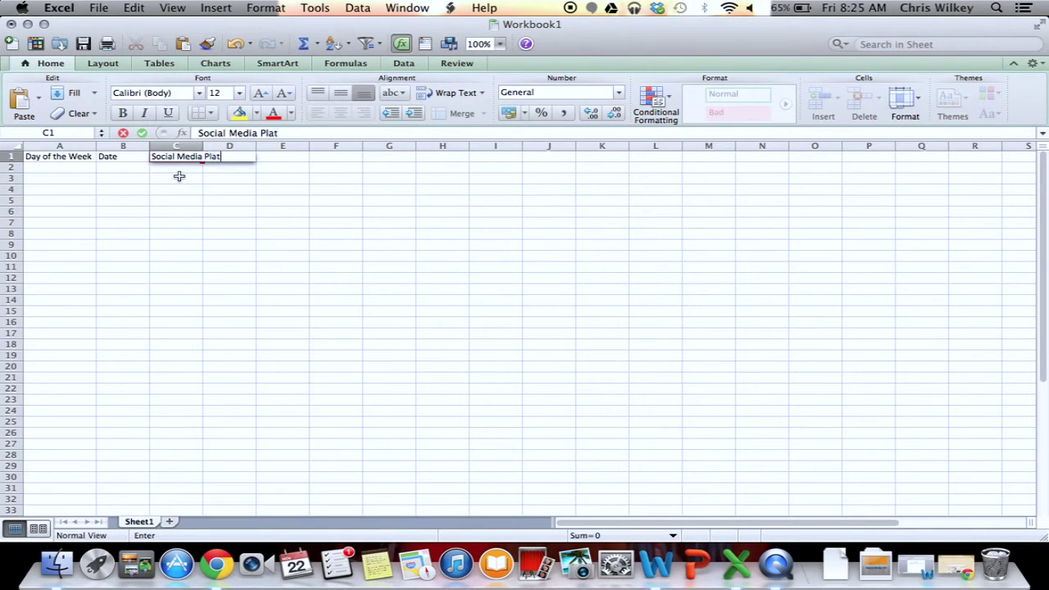
double_click(203, 146)
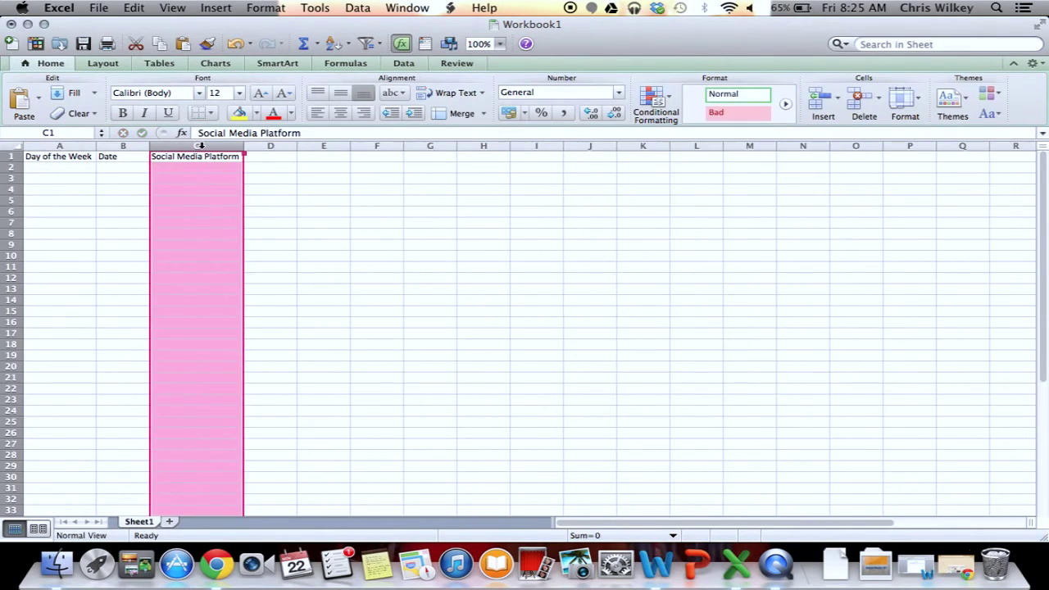
left_click(265, 155)
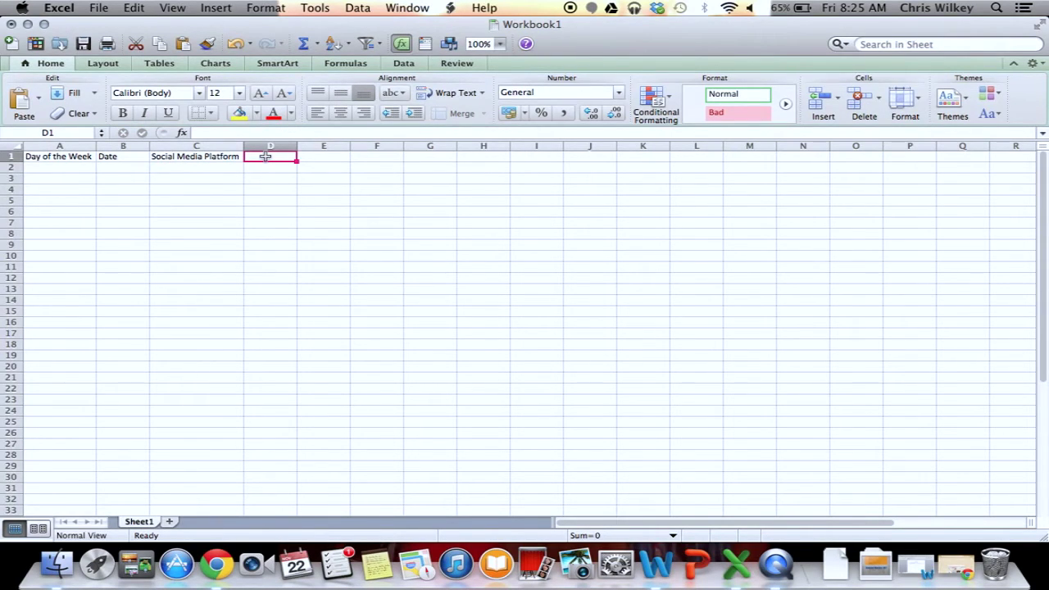
type("Post")
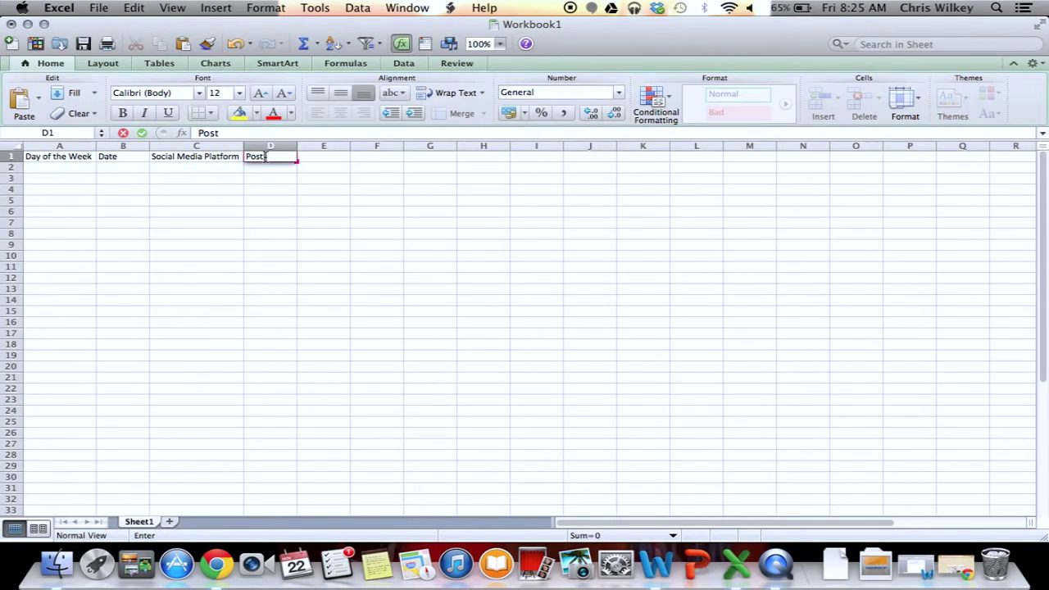
type("/Tweet")
left_click(312, 163)
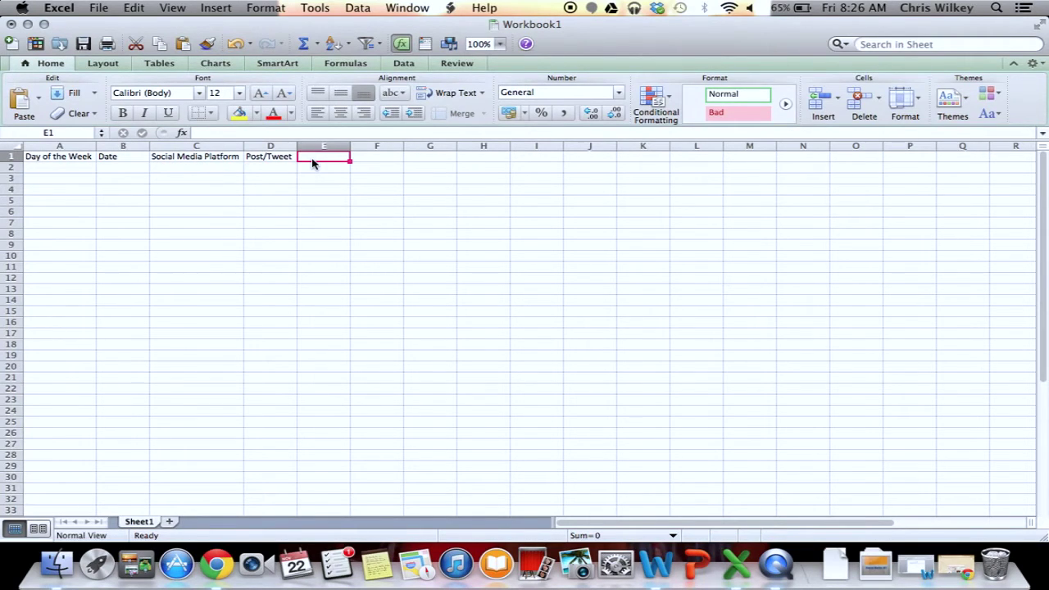
type("Med")
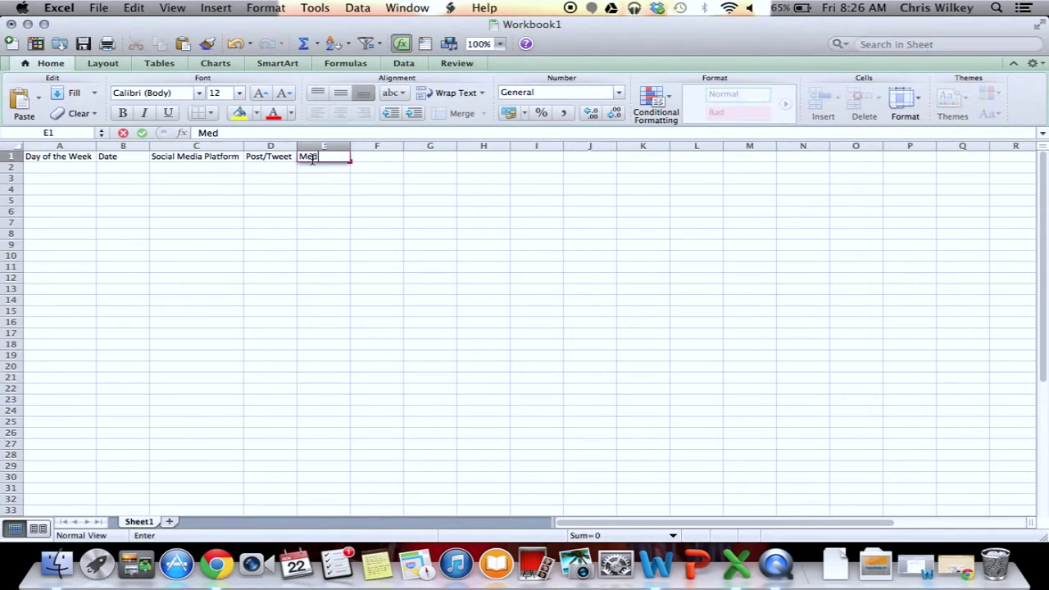
type("ia")
left_click(356, 175)
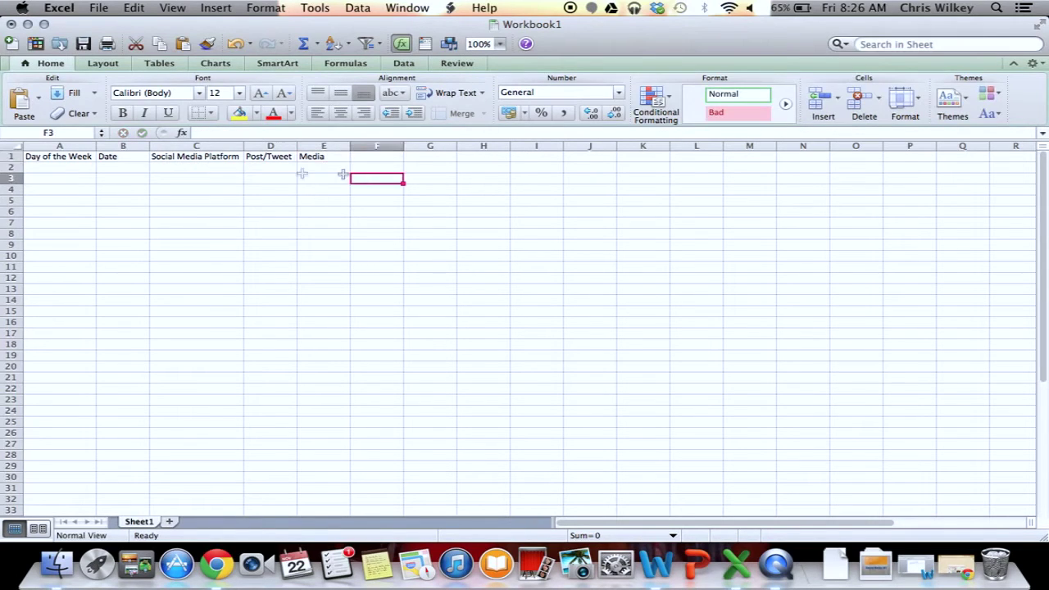
left_click(70, 168)
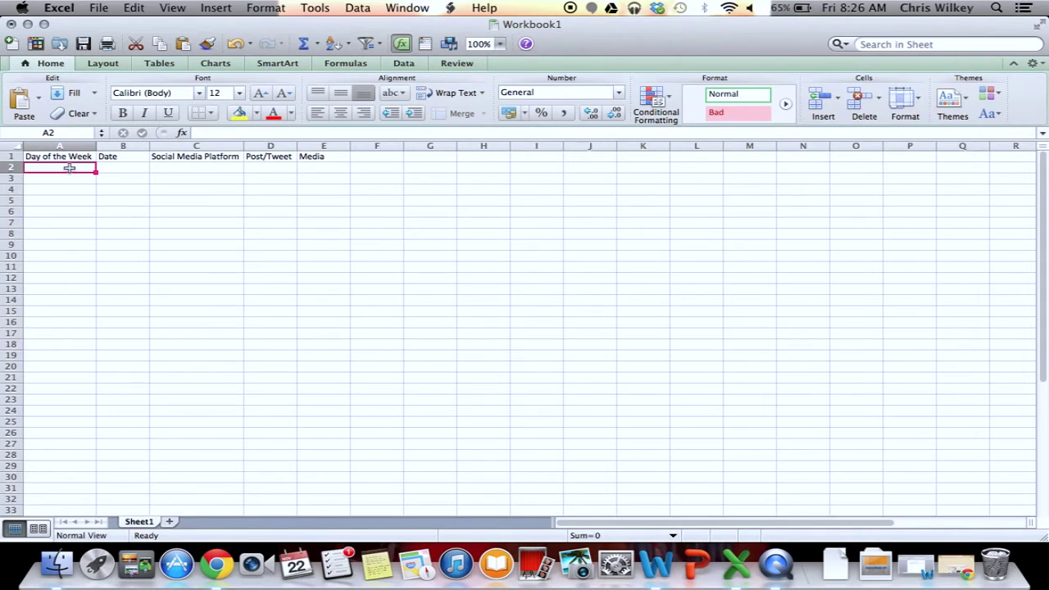
Fill A2:C2 with Monday, 11/25/13 and Facebook
type("Monday")
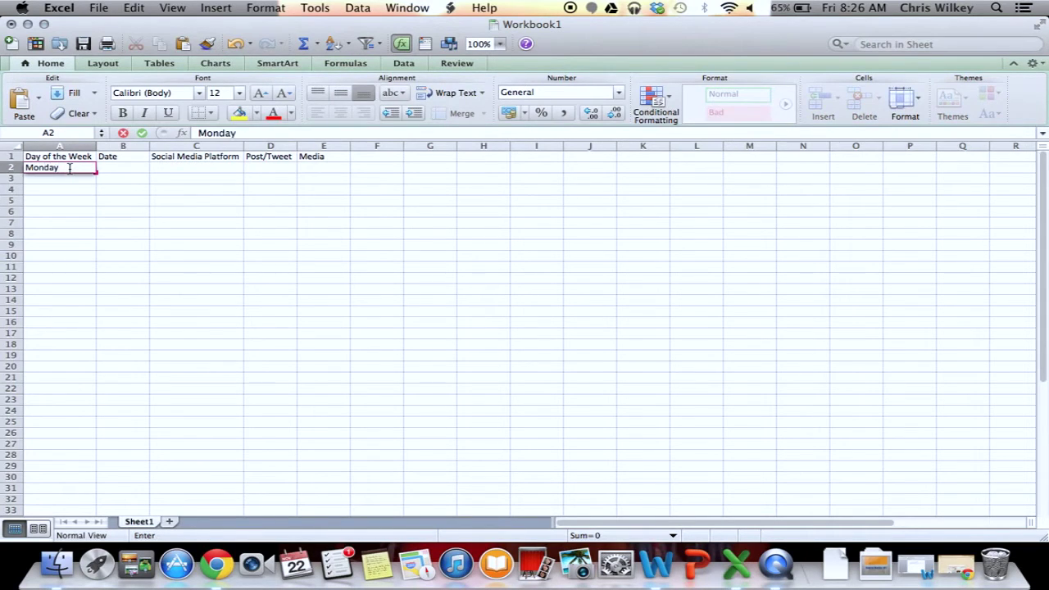
key("Tab")
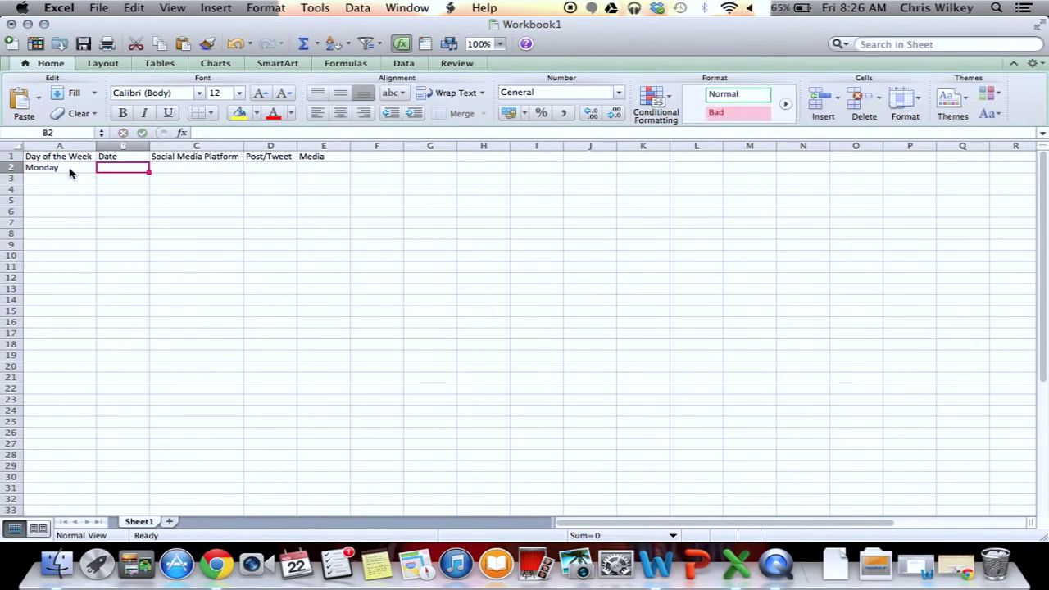
type("12/")
key("BackSpace")
key("BackSpace")
type("1/")
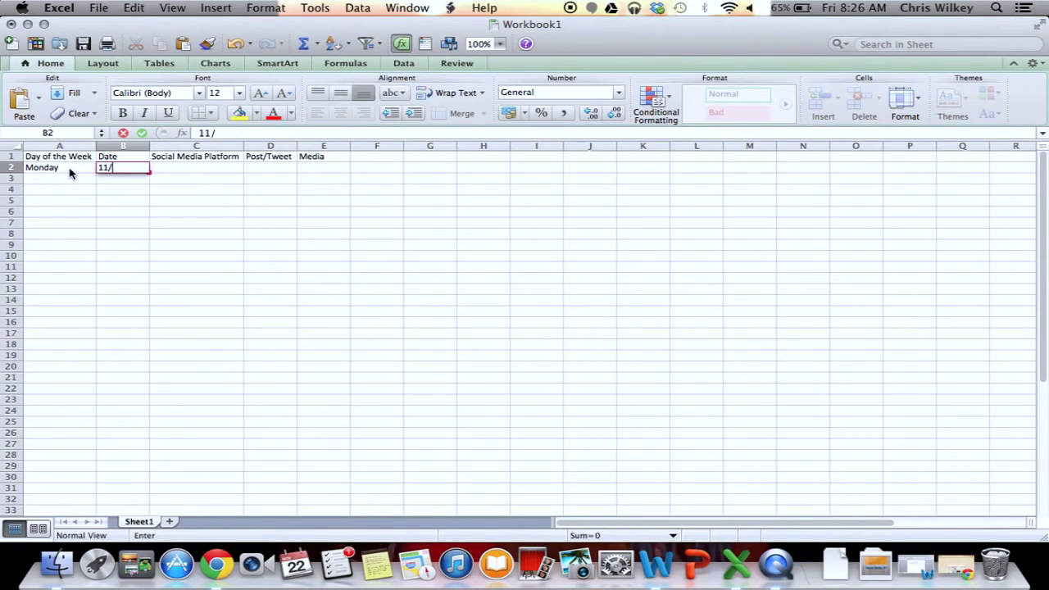
type("25/13")
key("Return")
key("Tab")
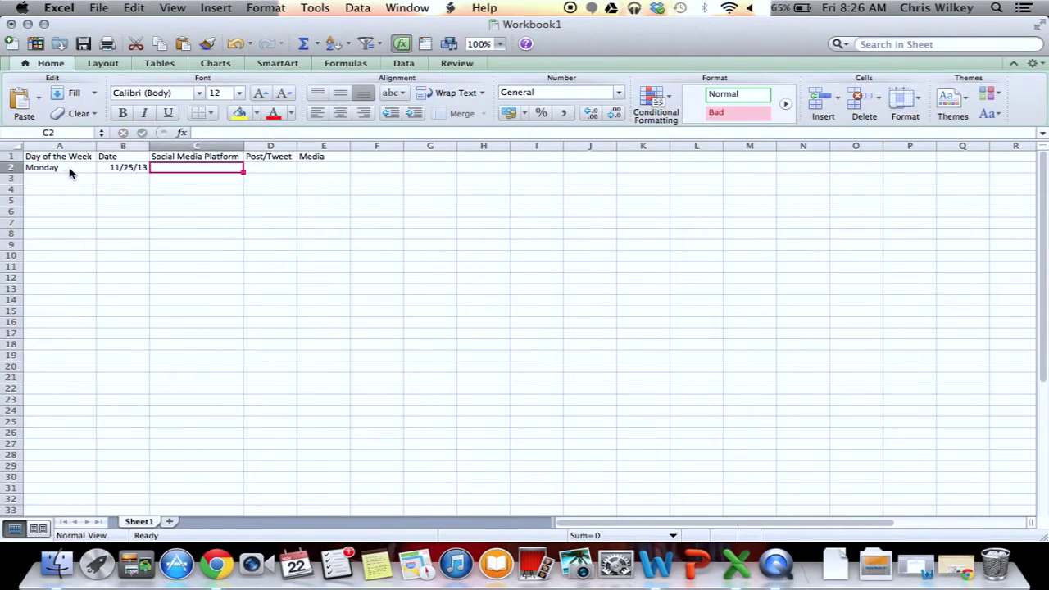
type("Facebook")
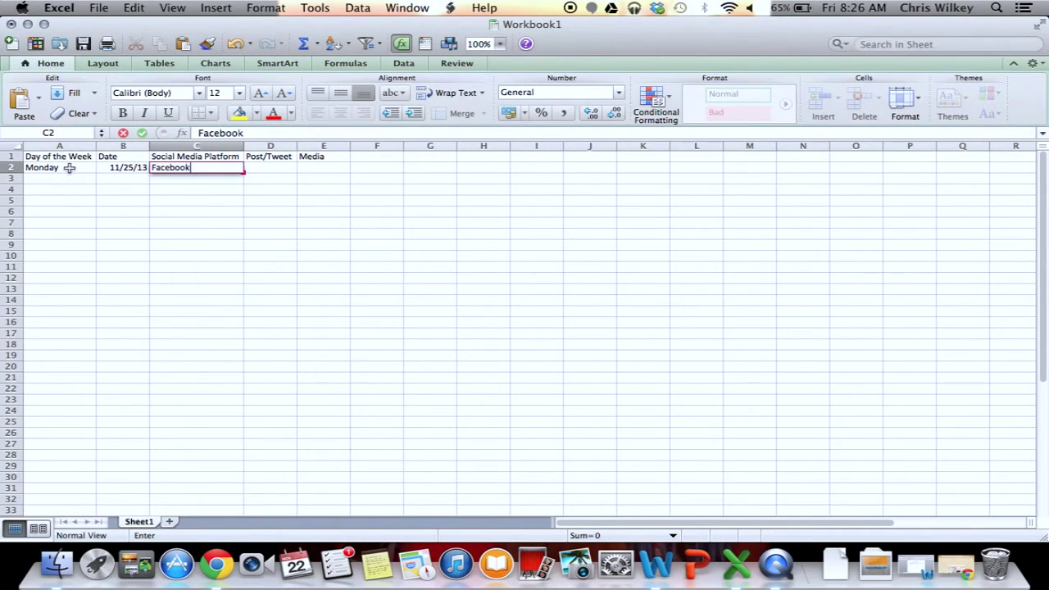
left_click(291, 168)
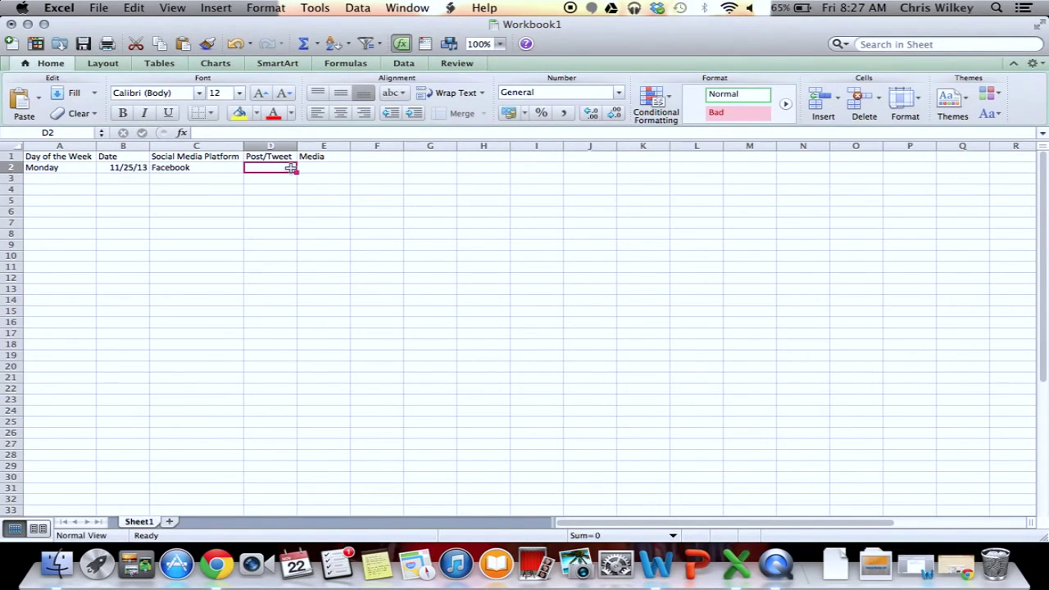
Enter the campaign question post ending 'If not, what are you waiting for?' in D2 and autofit column D
type("Have you")
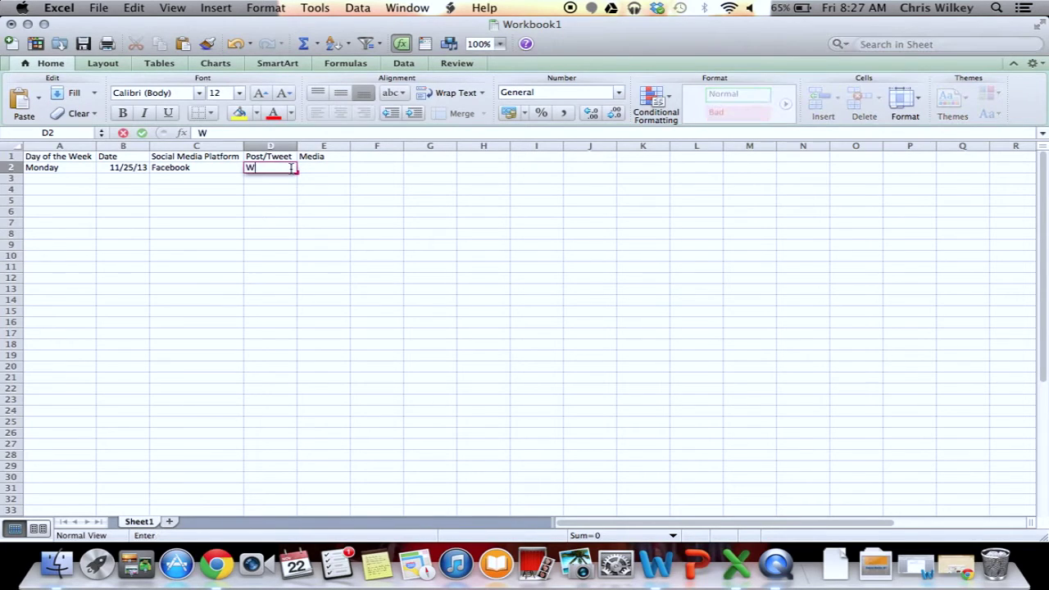
type(" taken")
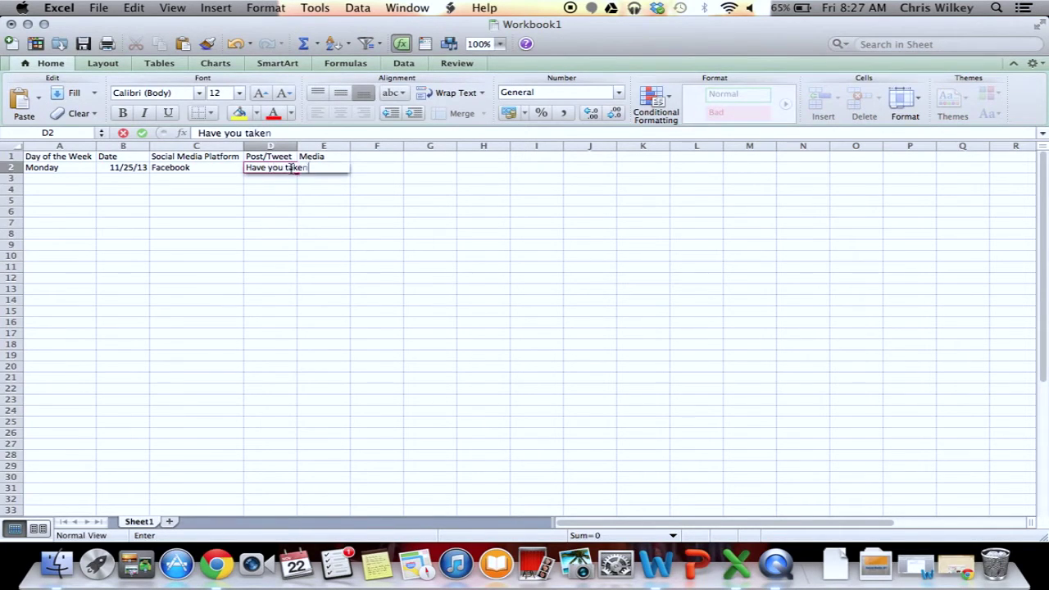
type(" a look at our new")
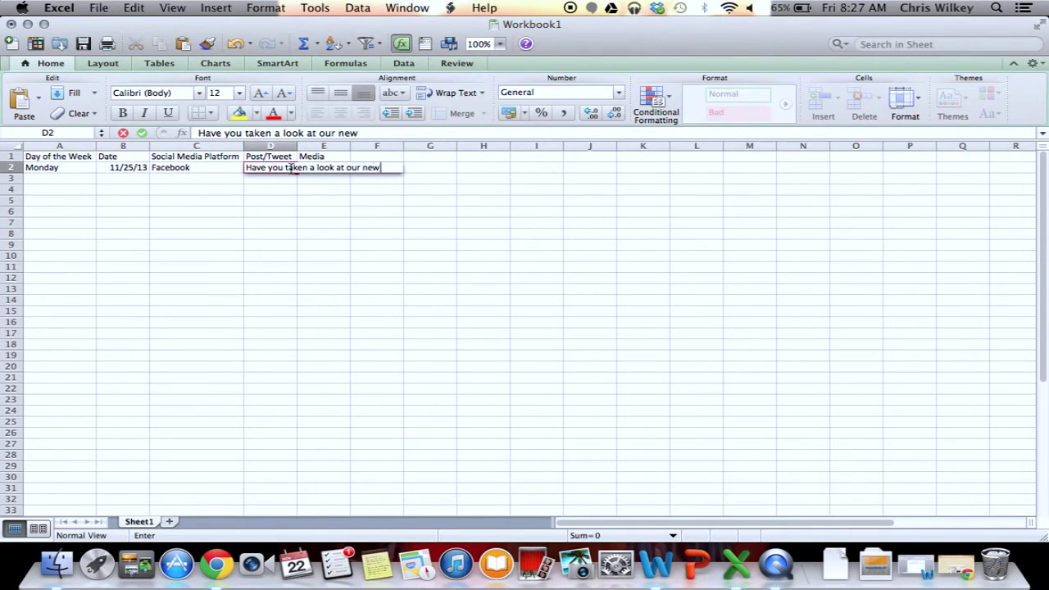
type("est camp")
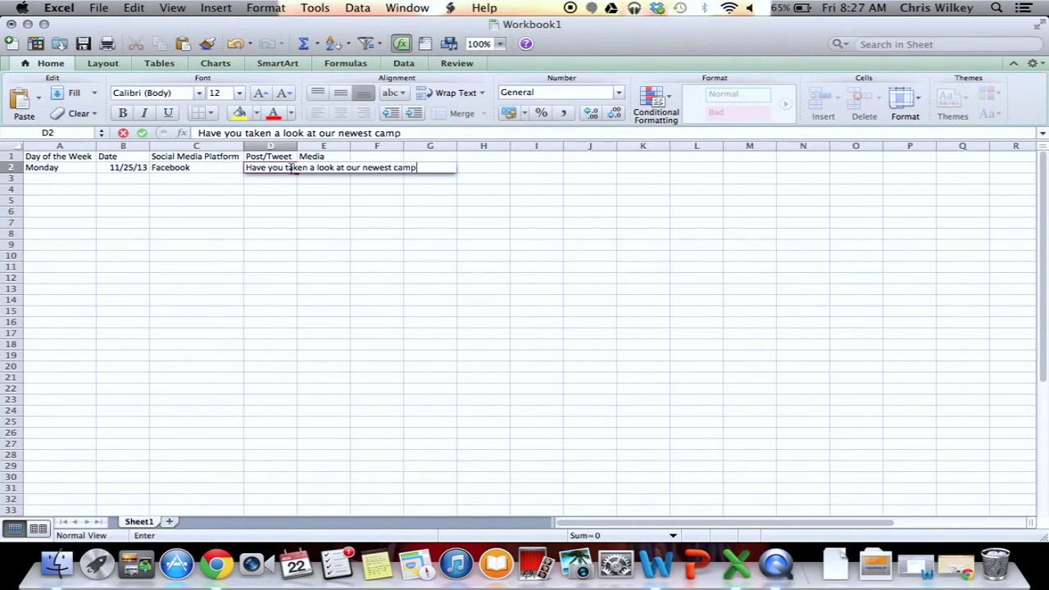
type("aign? If not")
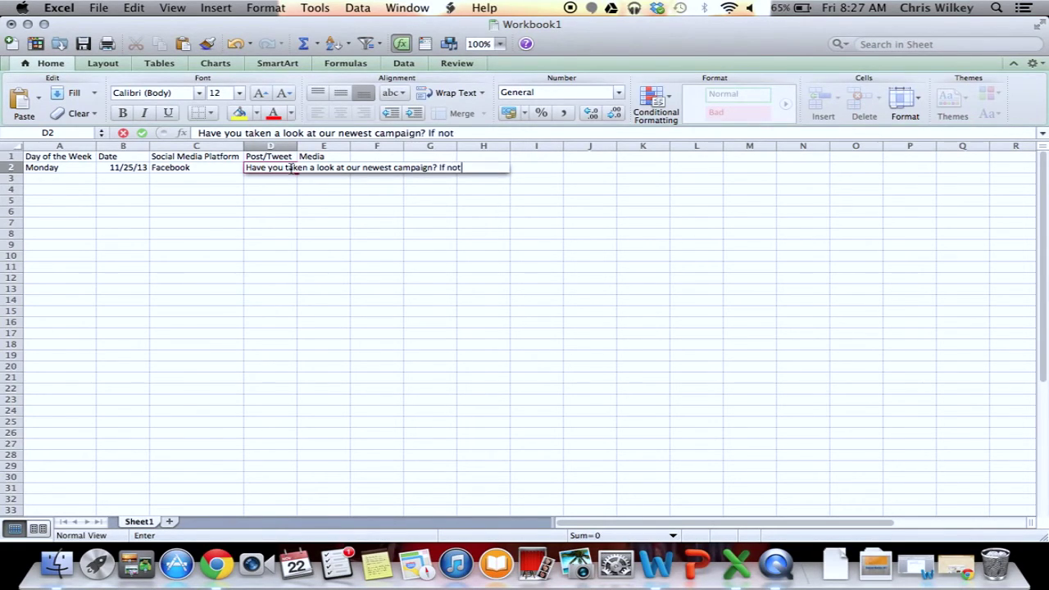
type(", what are you ")
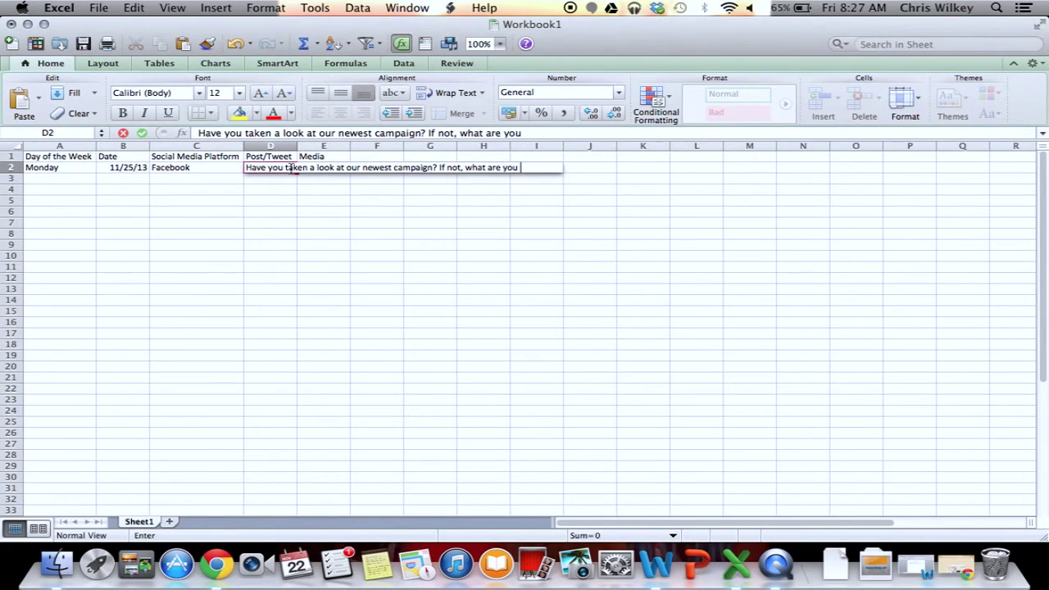
type("waiting for")
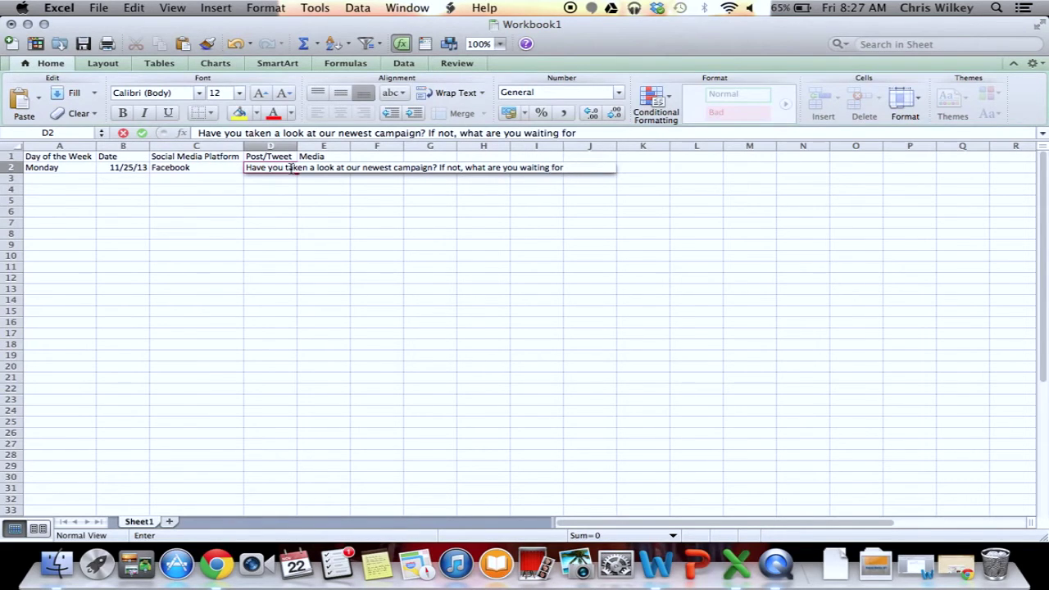
type("?")
key("Return")
double_click(297, 146)
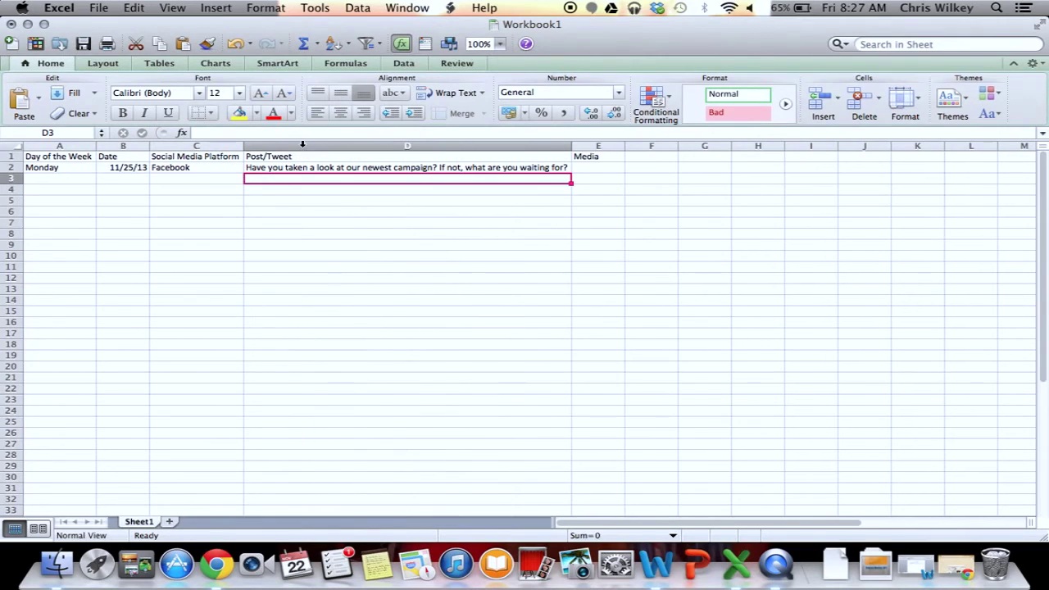
Type 'Link to blog post' into Monday's Media cell E2
left_click(583, 168)
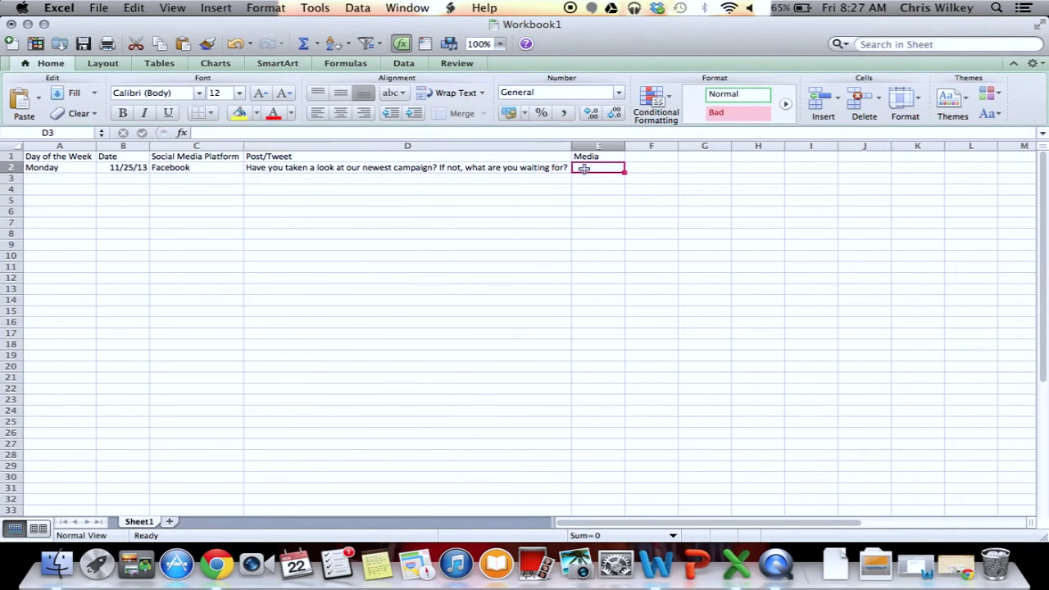
type("Link to Blog")
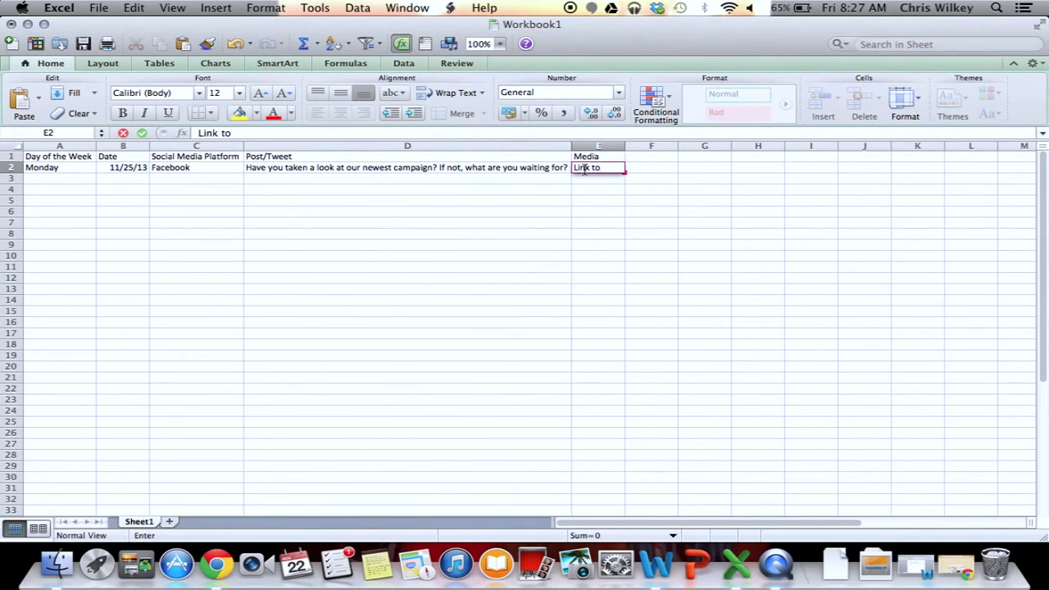
key("BackSpace")
key("BackSpace")
key("BackSpace")
key("BackSpace")
key("BackSpace")
key("BackSpace")
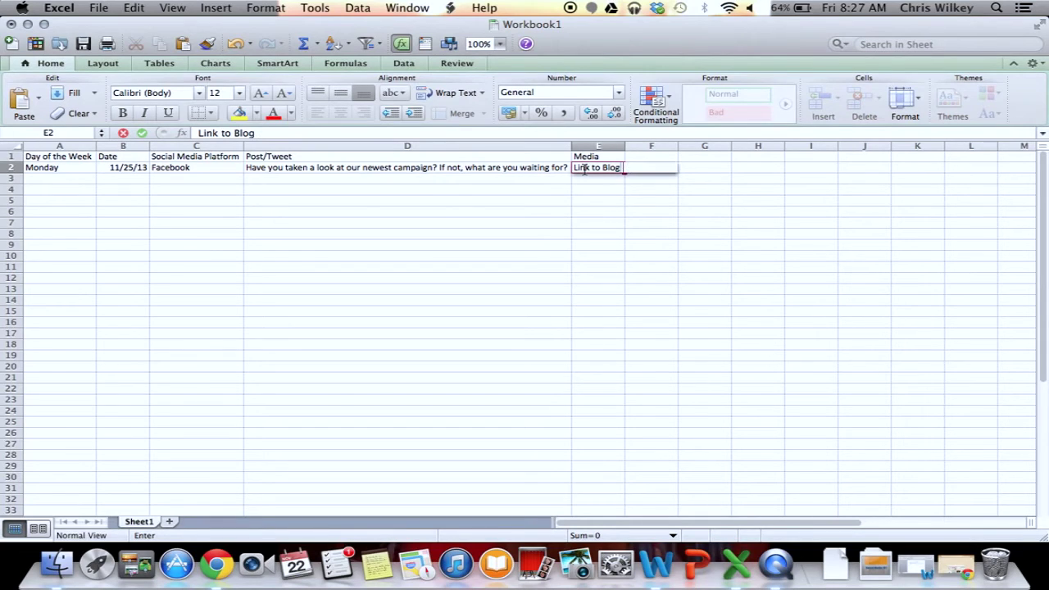
type("blog post.")
Finish E2 as 'Link to blog post', then enter Tuesday and 11/26/13 in A3:B3
key("BackSpace")
key("Return")
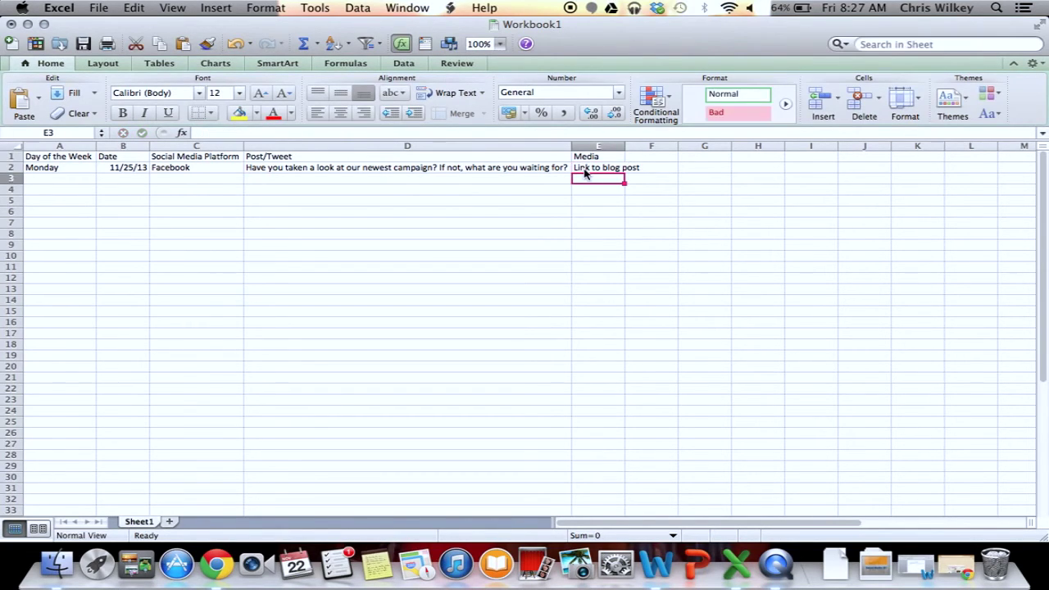
left_click(63, 182)
type("Tueasa")
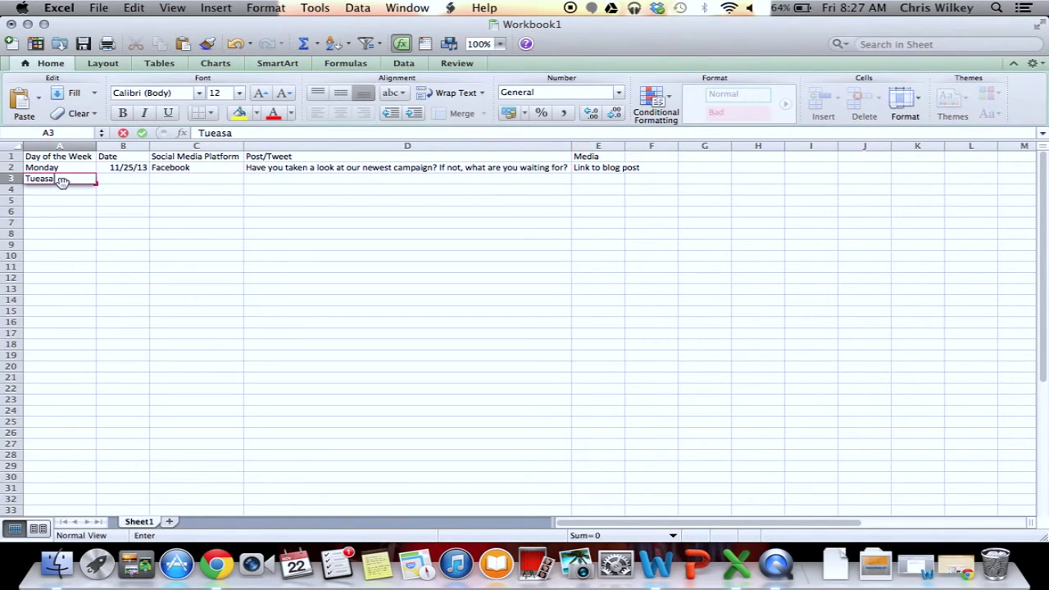
type("s")
key("BackSpace")
key("BackSpace")
type("sday")
key("Tab")
type("11/26/13")
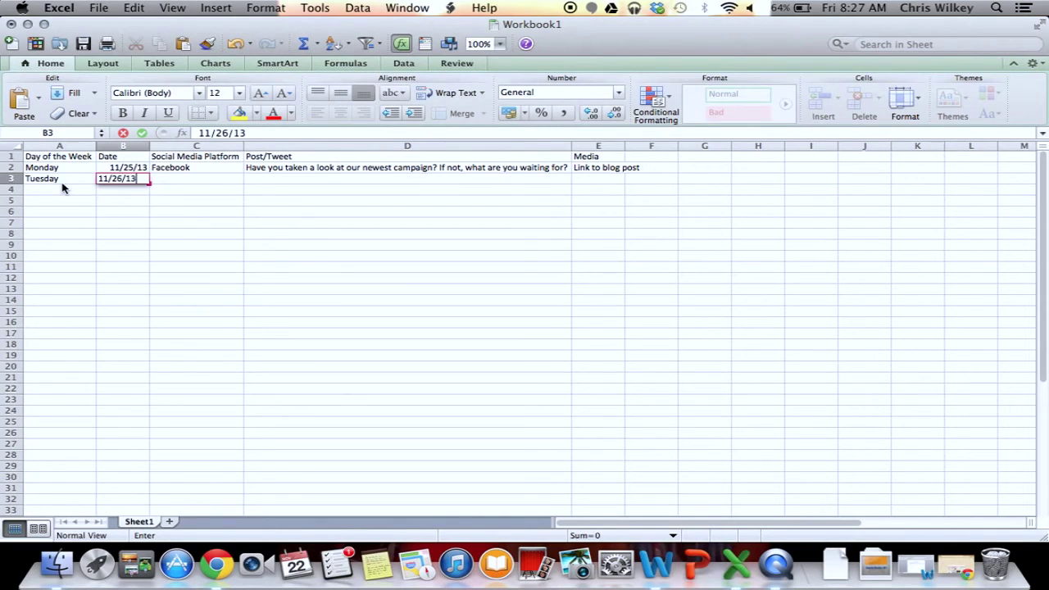
key("Tab")
Fill C3:E3 with Twitter, 'Check out our newest campaign here:' and 'Link to blog post'
type("Twitter")
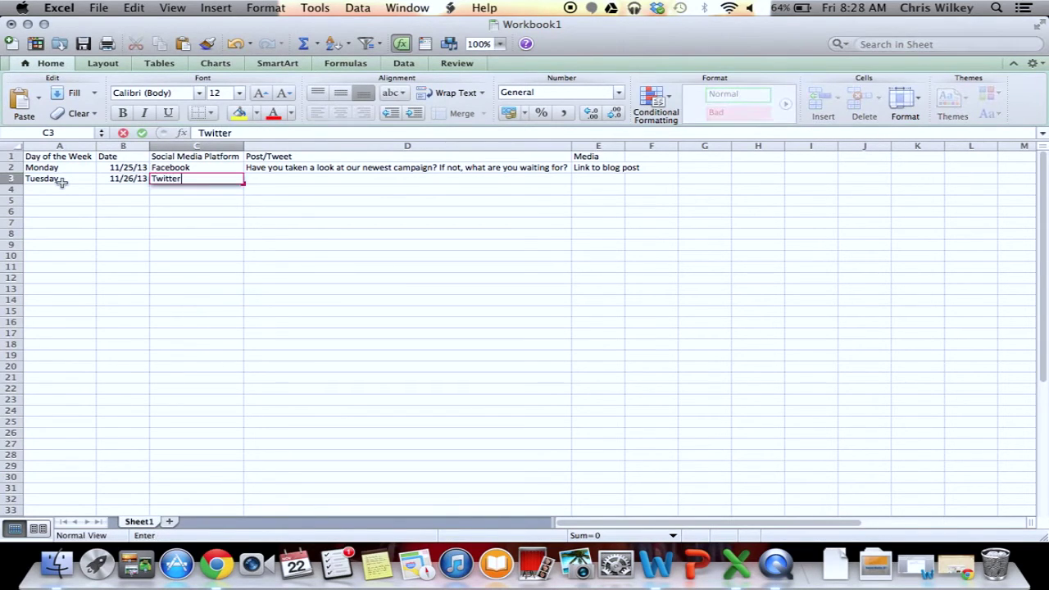
key("Tab")
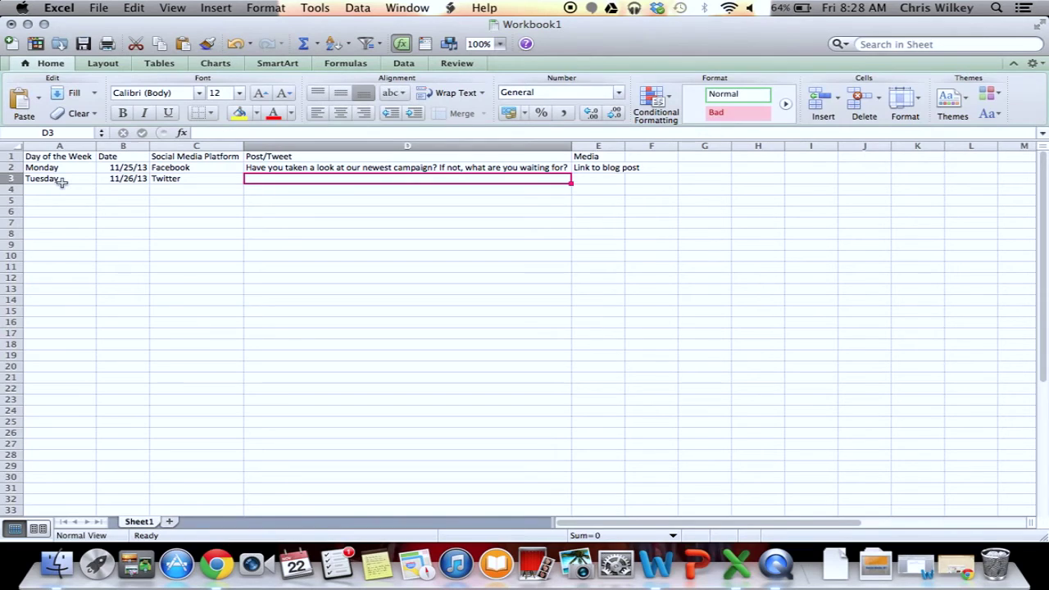
type("Check out our news")
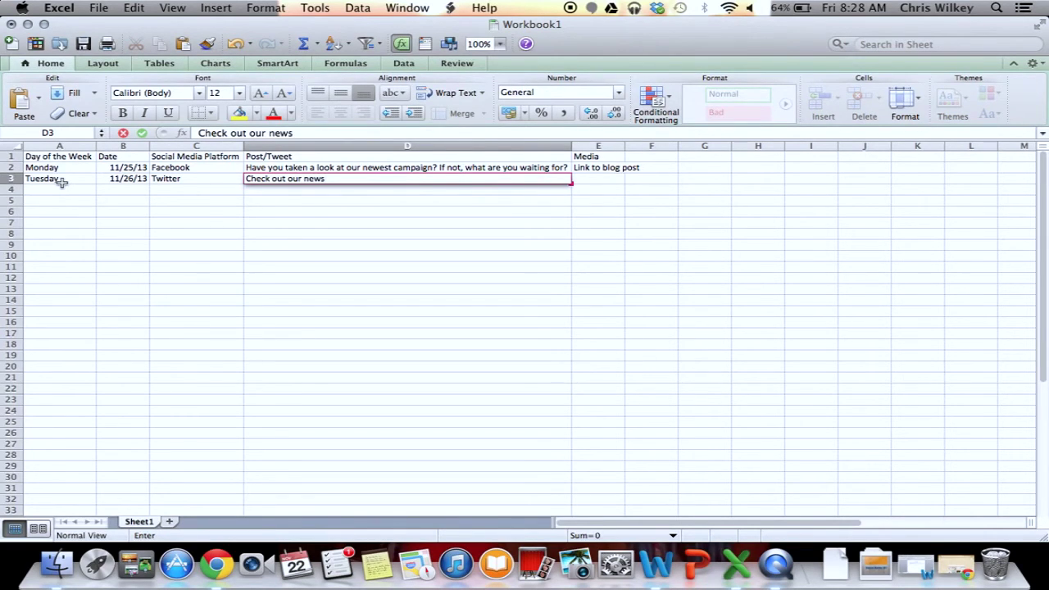
key("BackSpace")
type("est campaign")
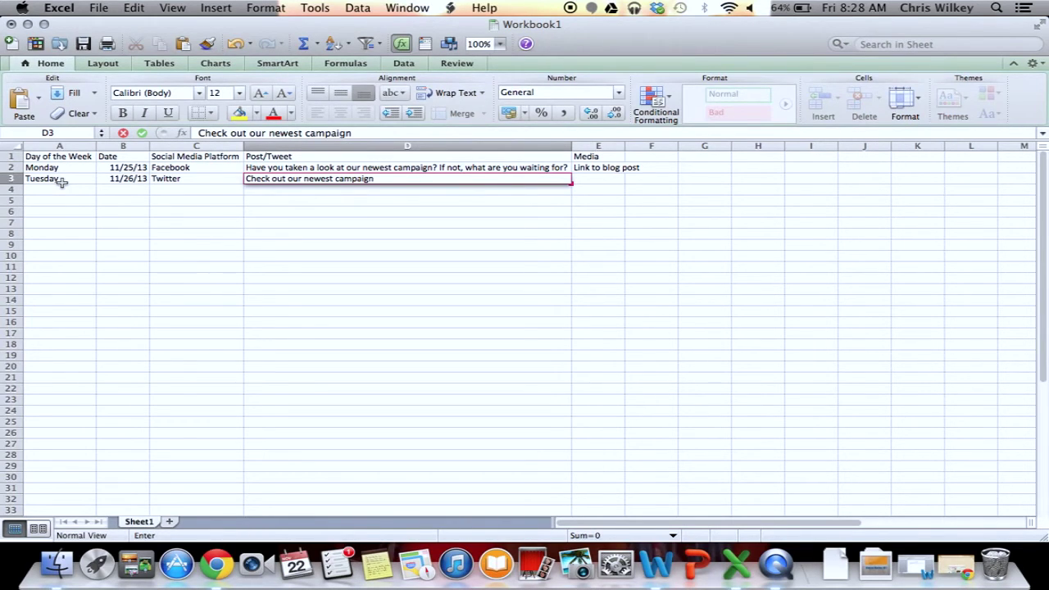
type(" here:")
left_click(582, 176)
type("Link to")
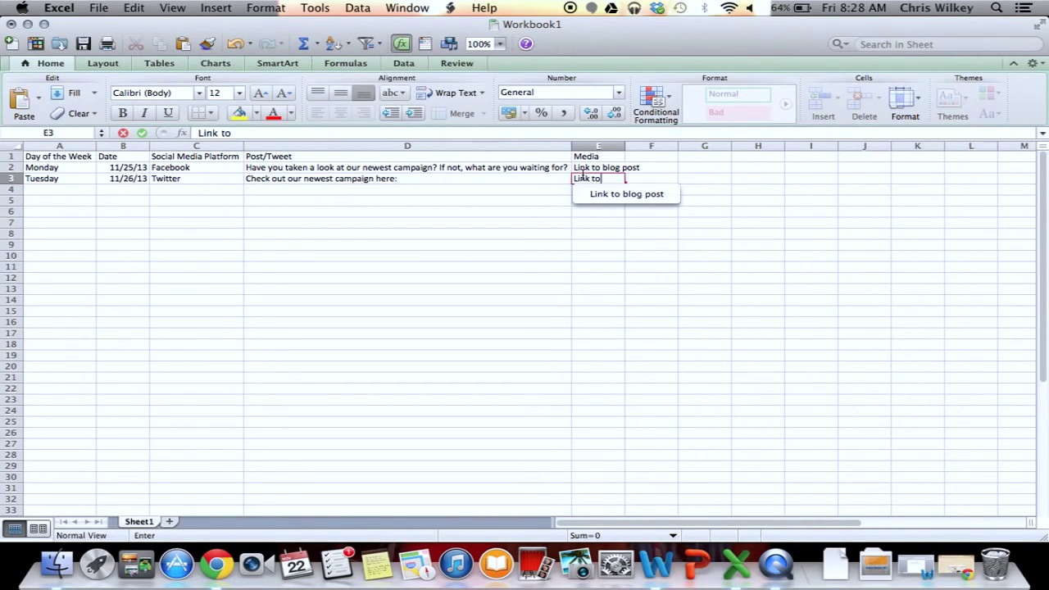
type(" blog post")
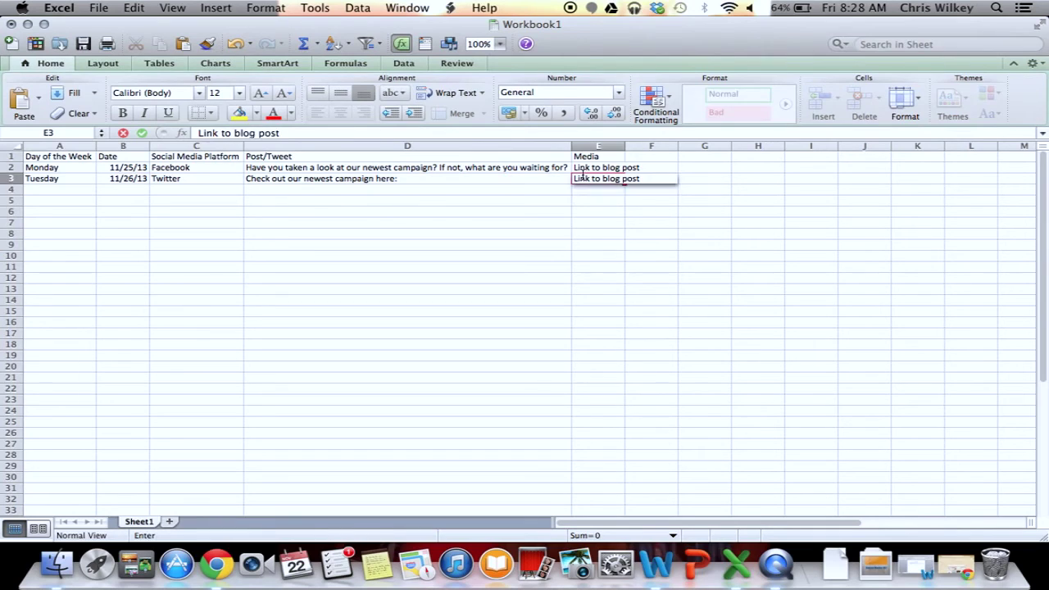
key("Return")
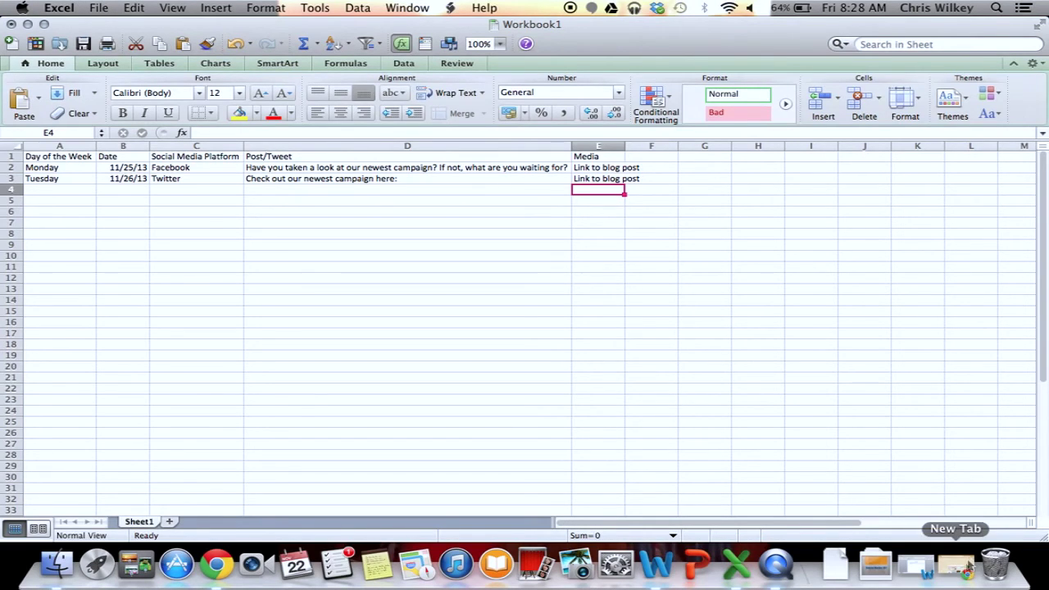
Switch from Excel to Google Chrome to show the HootSuite dashboard
left_click(216, 563)
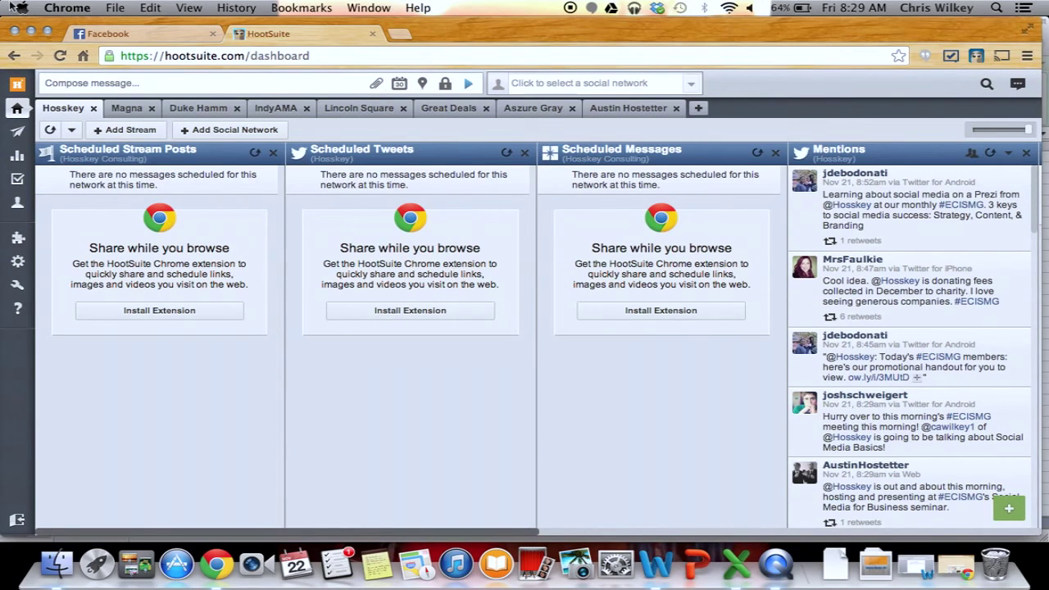
Open a blank HootSuite compose message box
left_click(77, 83)
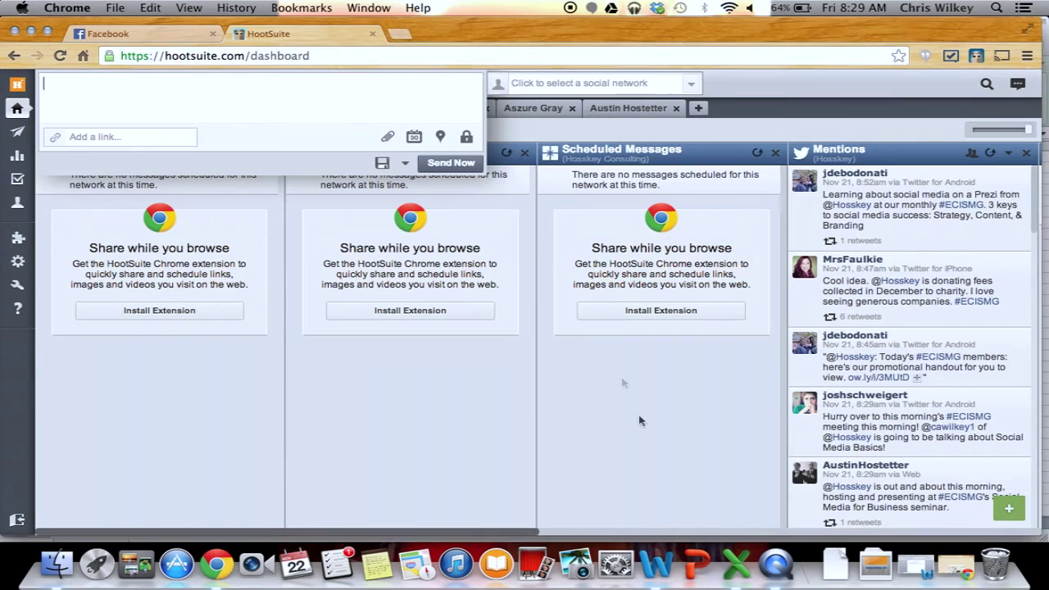
Copy the Facebook post from Excel cell D2 into the HootSuite message
left_click(736, 564)
left_click(331, 169)
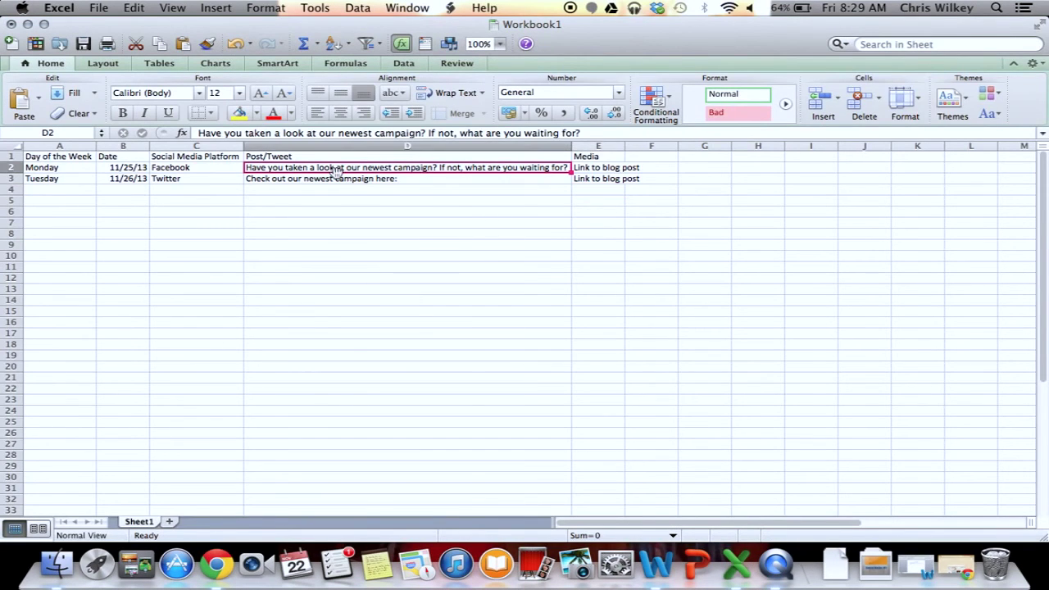
key("super+c")
left_click(216, 563)
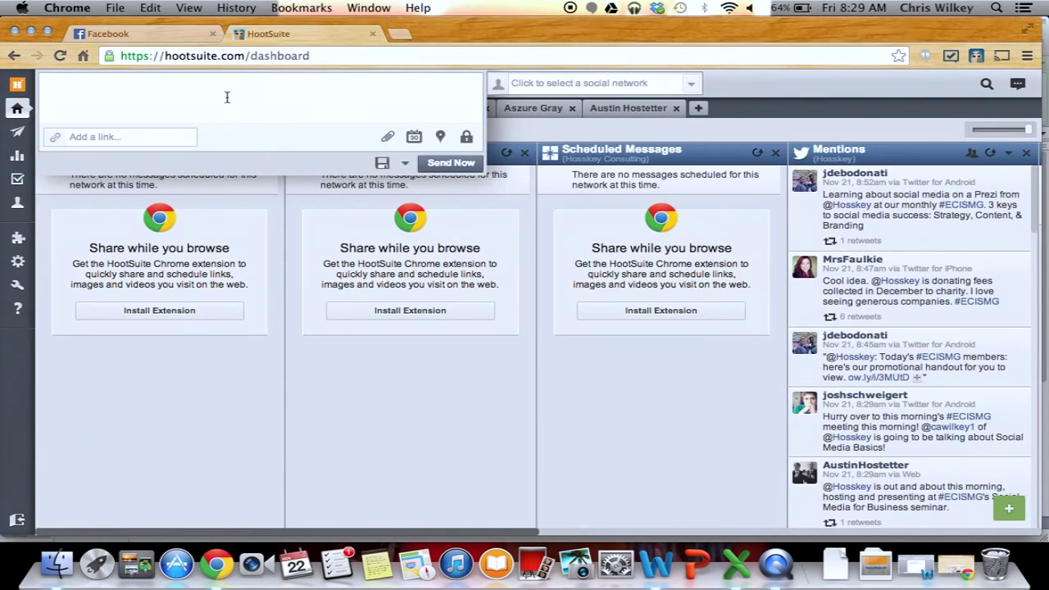
key("super+v")
left_click(141, 134)
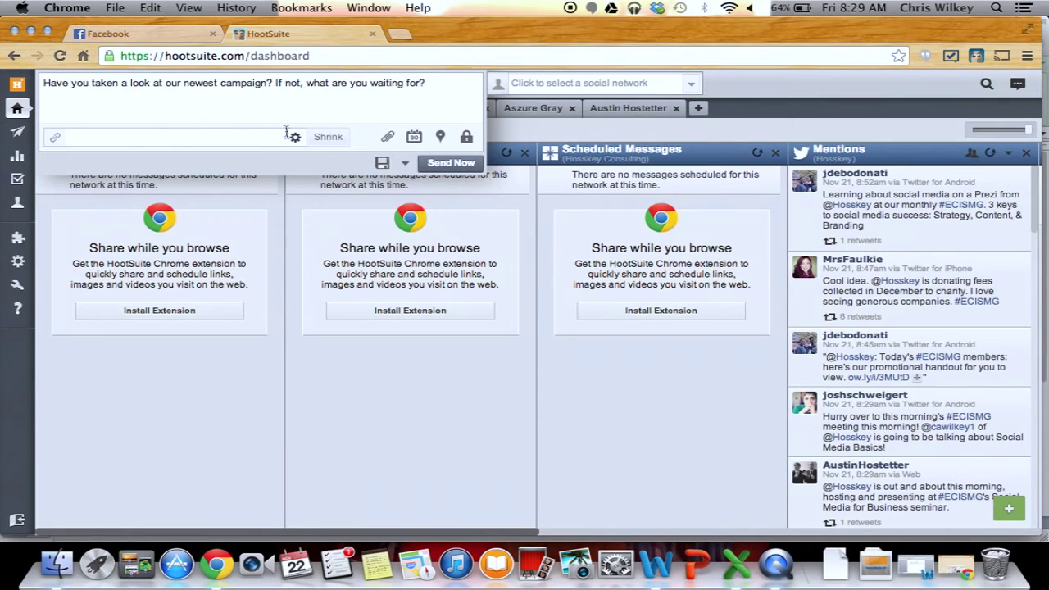
type("hosskey.com")
left_click(342, 141)
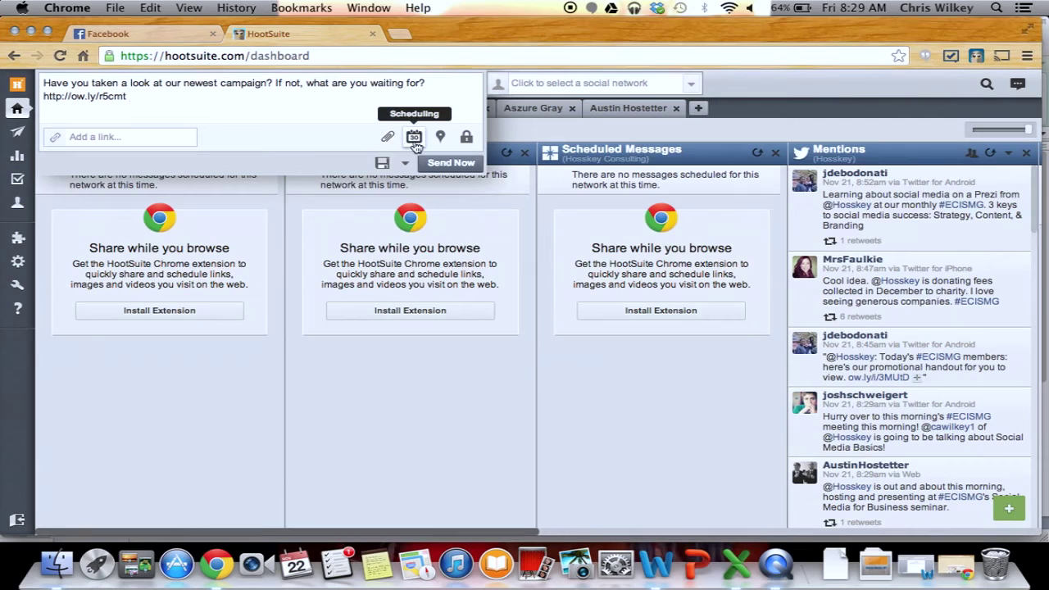
Schedule the message for 10:30 AM on November 25, 2013
left_click(413, 138)
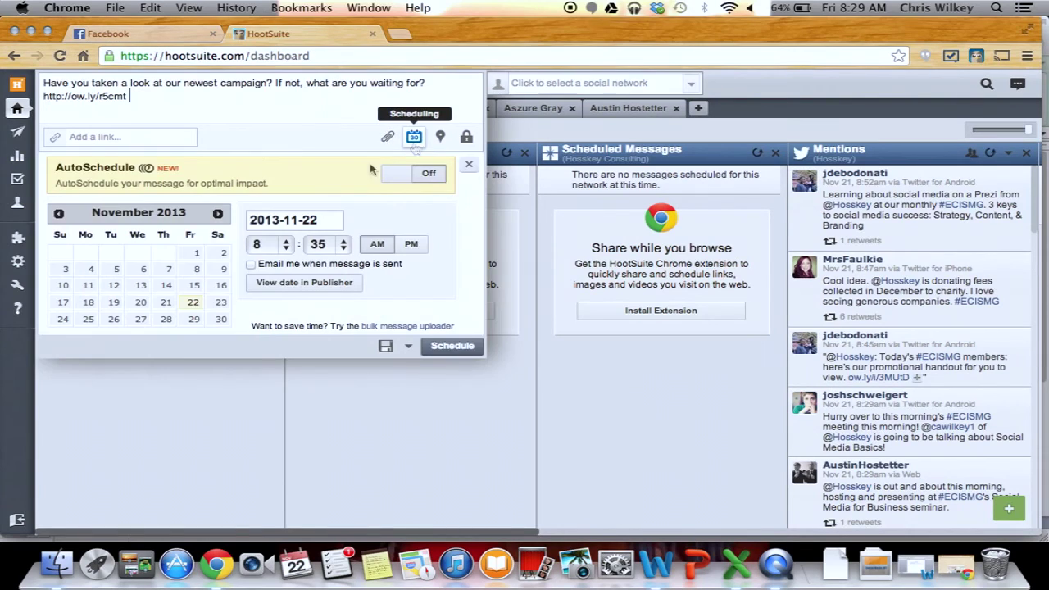
left_click(88, 271)
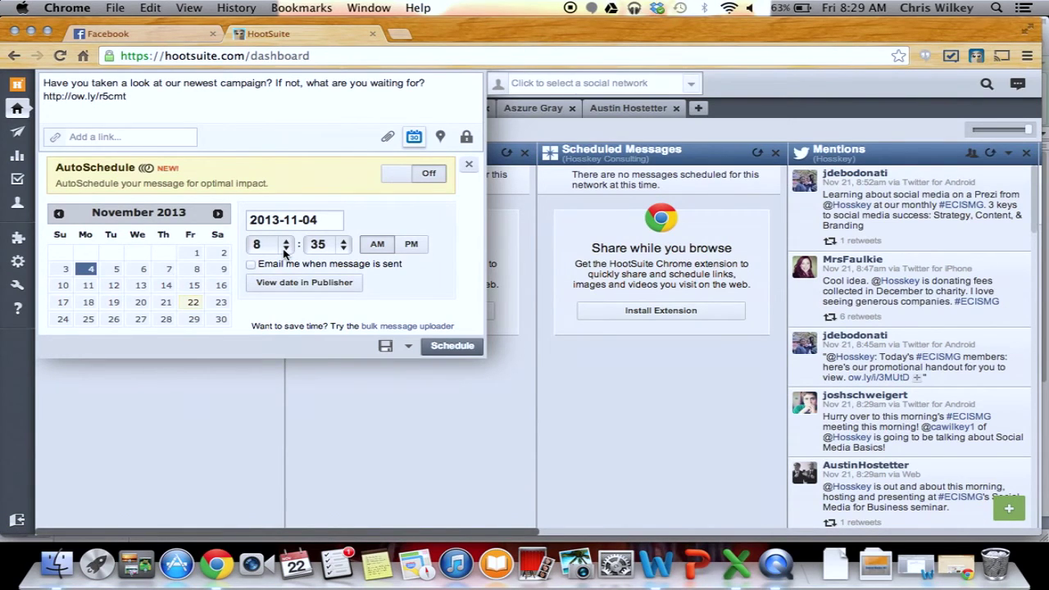
left_click(284, 251)
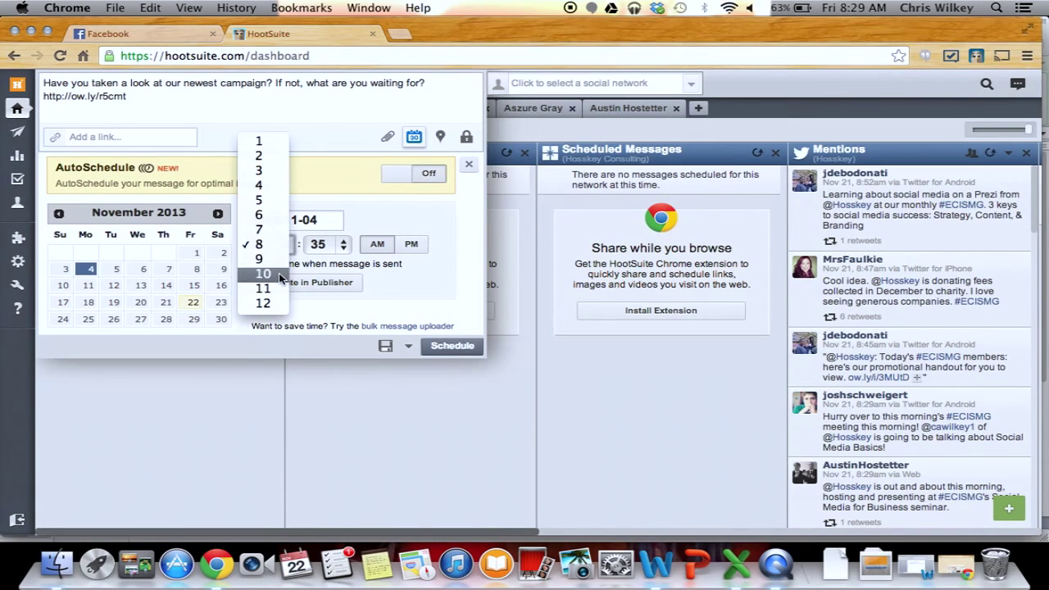
left_click(278, 272)
left_click(332, 243)
left_click(334, 231)
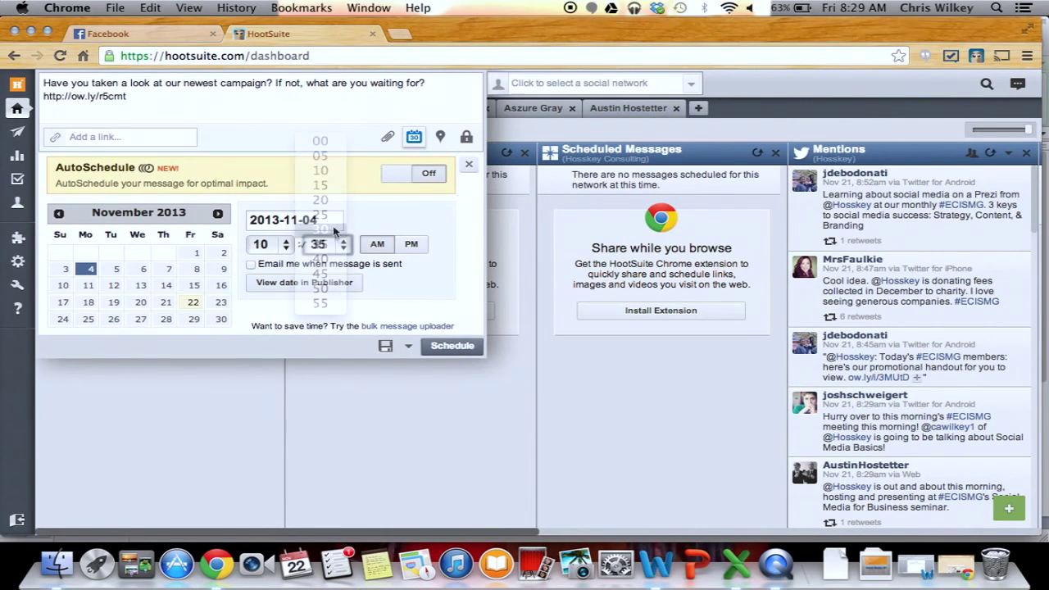
left_click(88, 320)
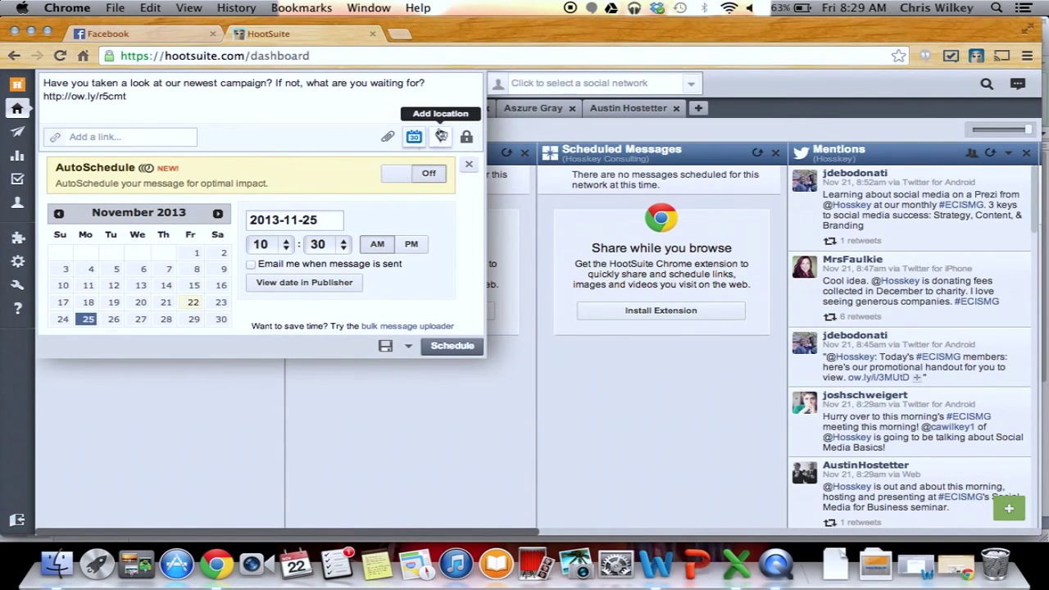
Select the Facebook profile as the account to post from
left_click(574, 83)
scroll(576, 134, "down", 1)
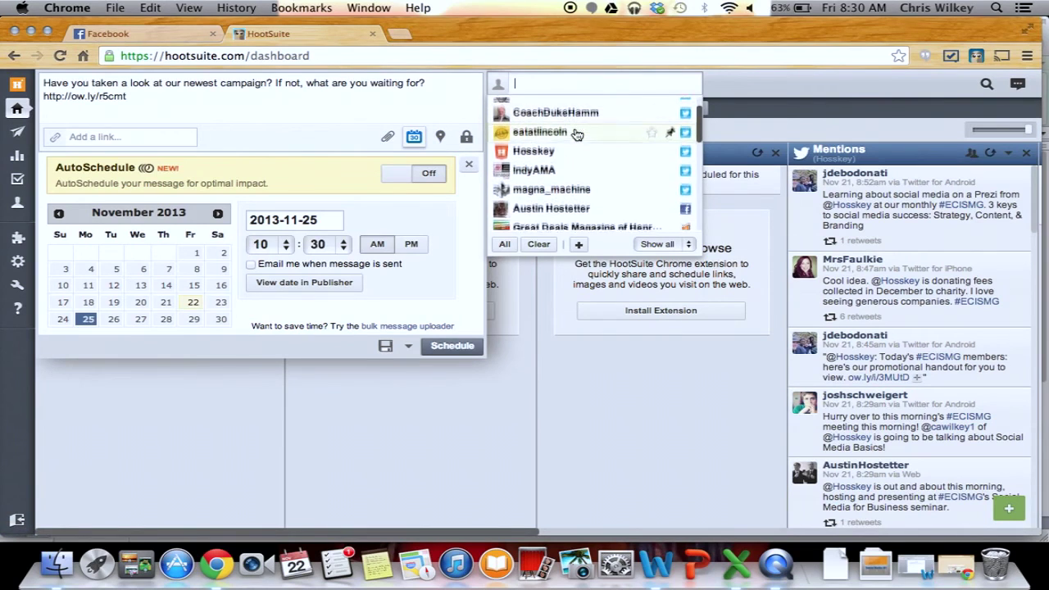
scroll(576, 136, "down", 5)
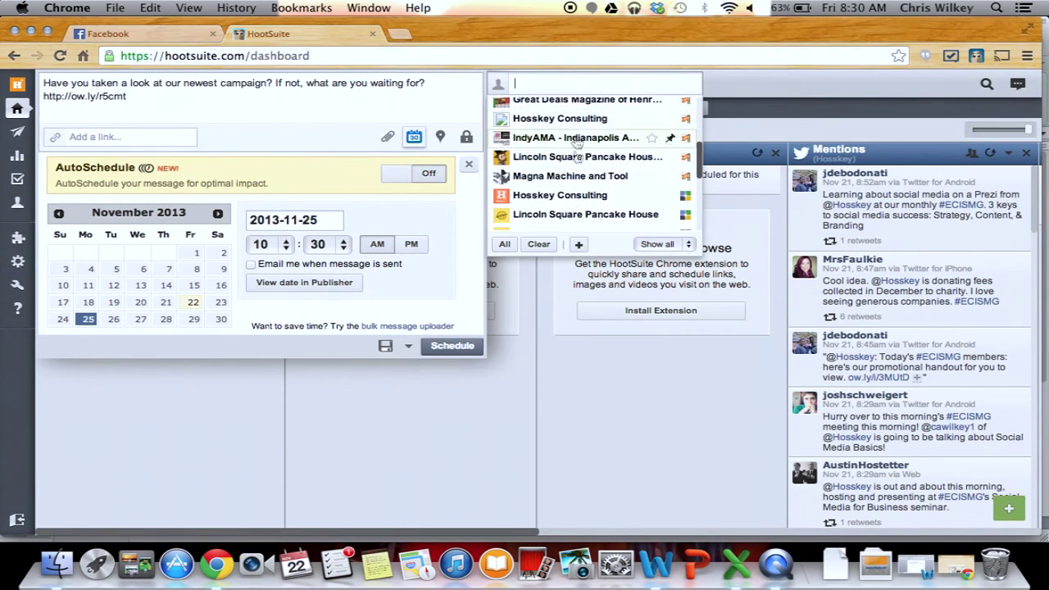
scroll(576, 201, "down", 5)
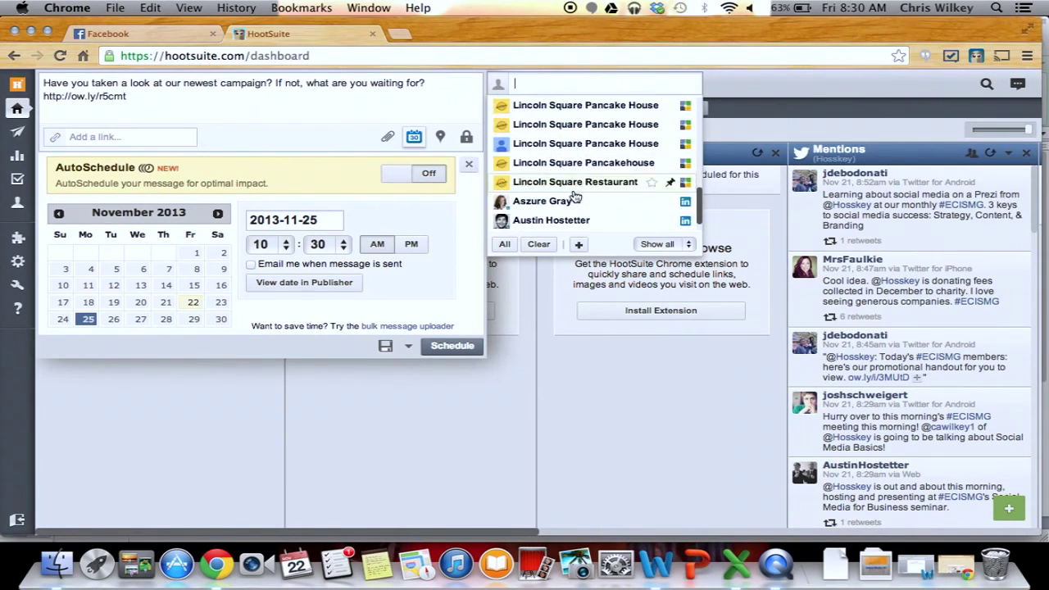
scroll(576, 197, "down", 1)
scroll(576, 196, "up", 5)
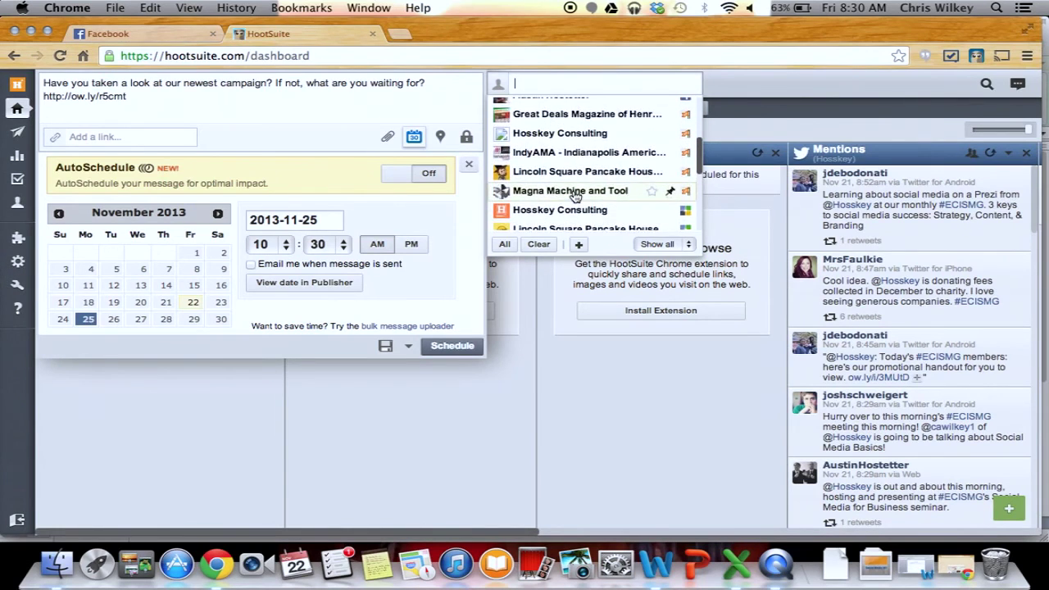
scroll(575, 197, "up", 2)
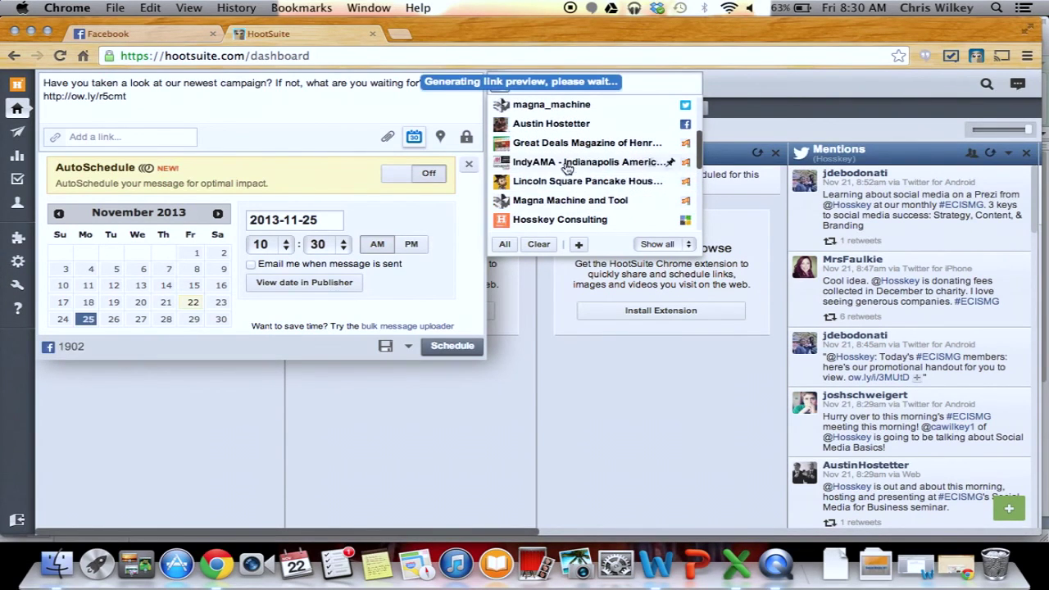
left_click(389, 117)
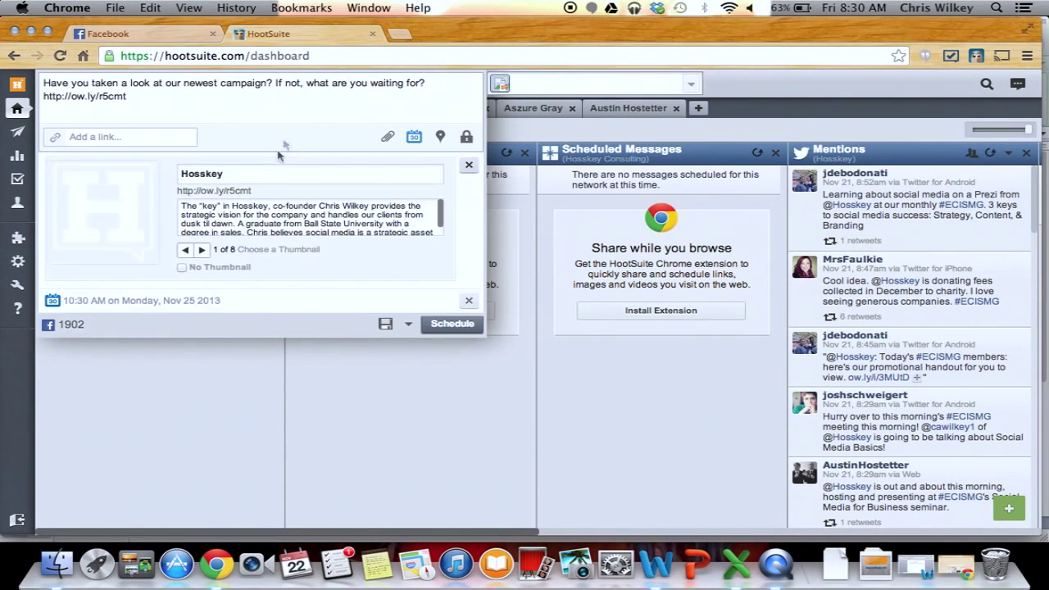
Choose the handshake link thumbnail (6 of 8) and schedule the Facebook post
left_click(202, 250)
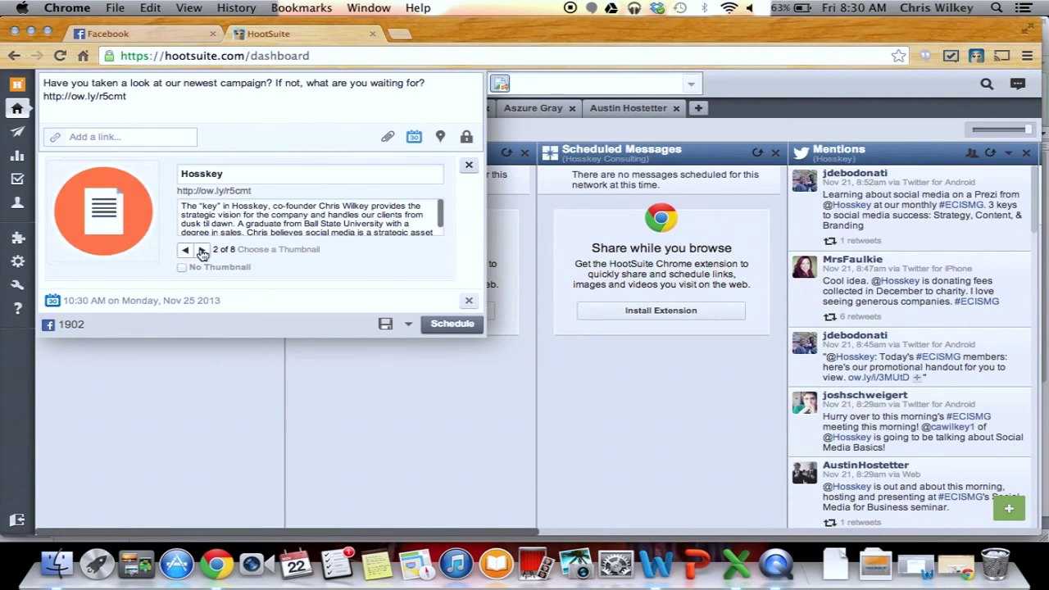
left_click(201, 250)
left_click(201, 250)
left_click(202, 250)
left_click(202, 250)
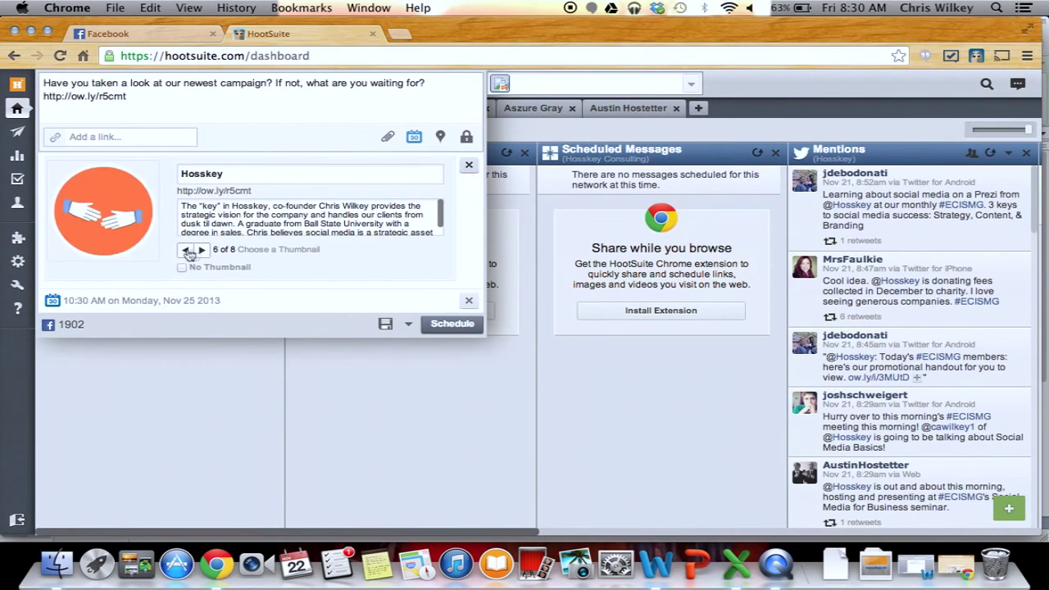
left_click(186, 250)
left_click(201, 250)
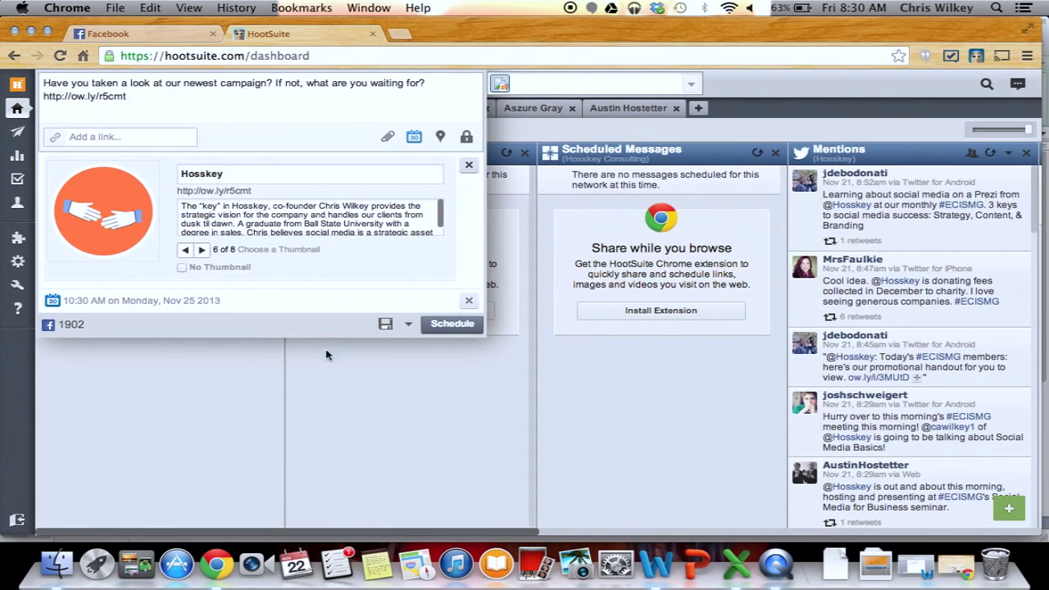
left_click(431, 327)
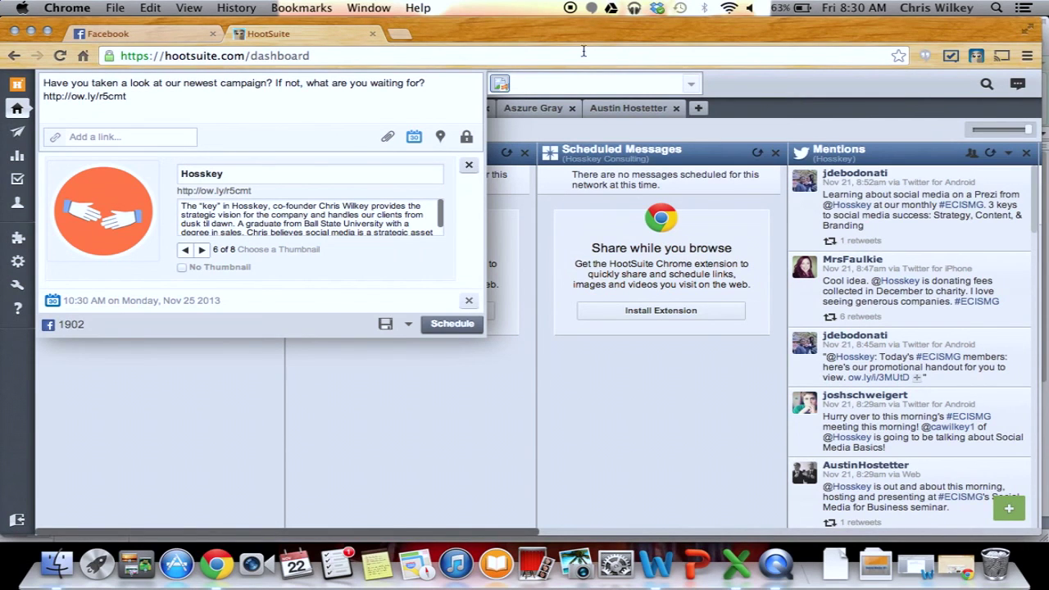
Load hosskey.com in a new Chrome tab
left_click(400, 34)
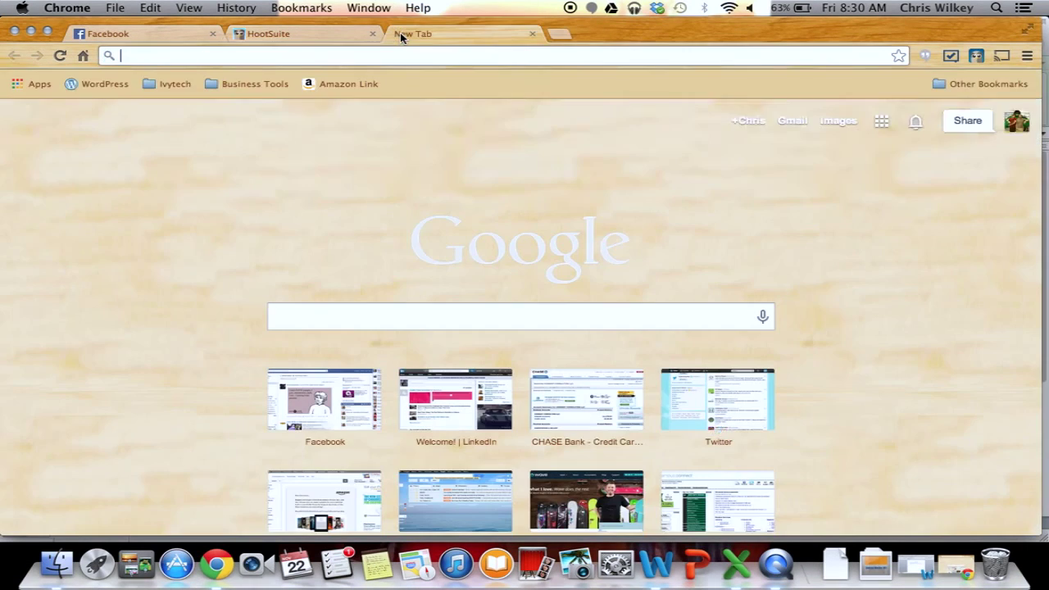
type("hosskey.com")
key("Return")
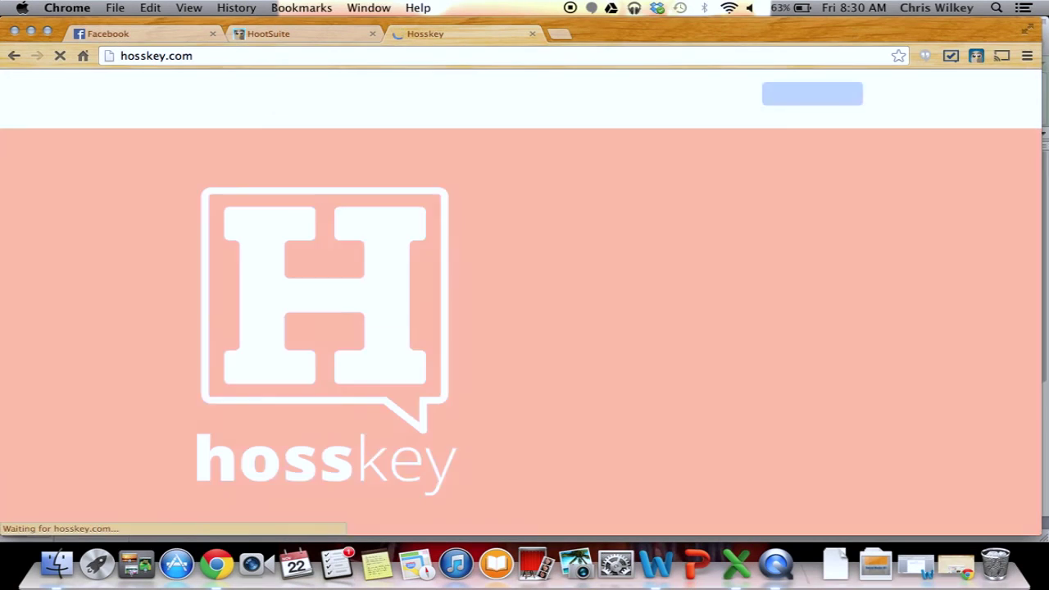